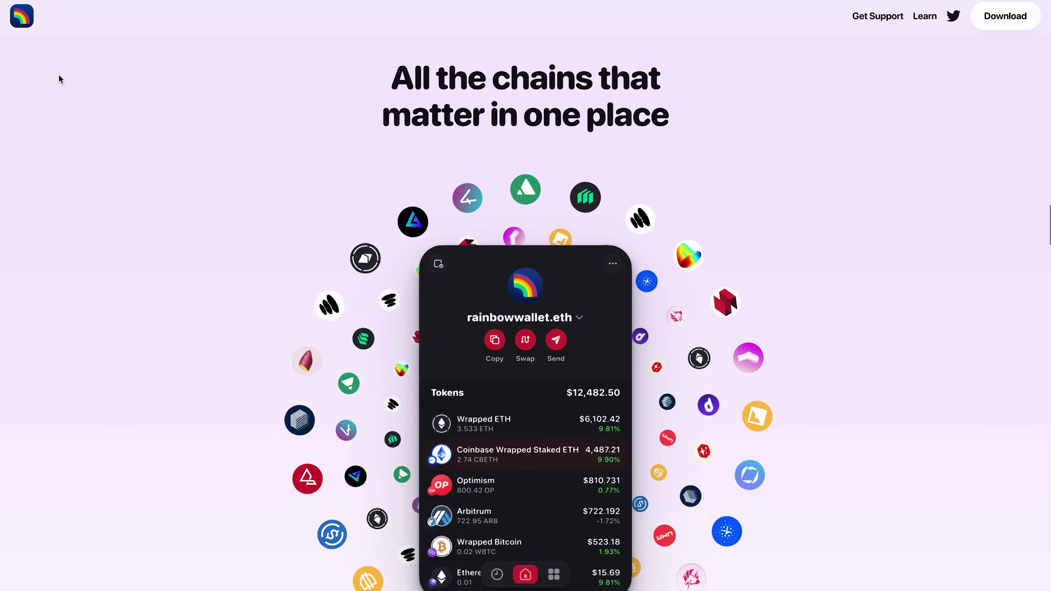
Step: Scroll down the rainbow.me homepage toward the extension download section
{"action": "scroll", "coordinate": [59, 74], "scroll_direction": "down", "scroll_amount": 2}
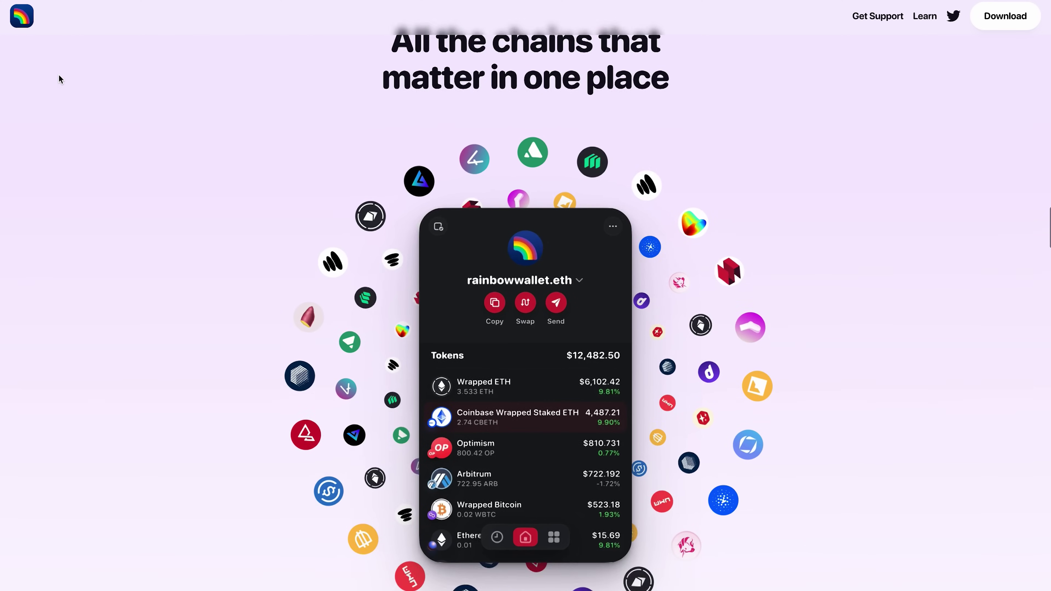
{"action": "scroll", "coordinate": [59, 74], "scroll_direction": "down", "scroll_amount": 3}
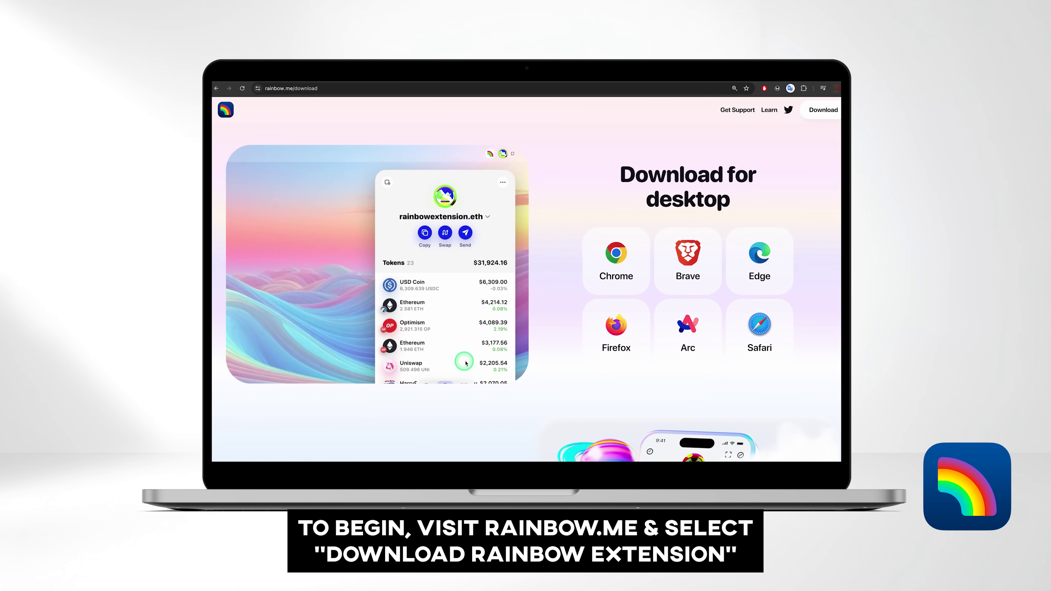
Step: Pick the Chrome card and add the Rainbow extension from its Chrome Web Store listing
{"action": "left_click", "coordinate": [610, 261]}
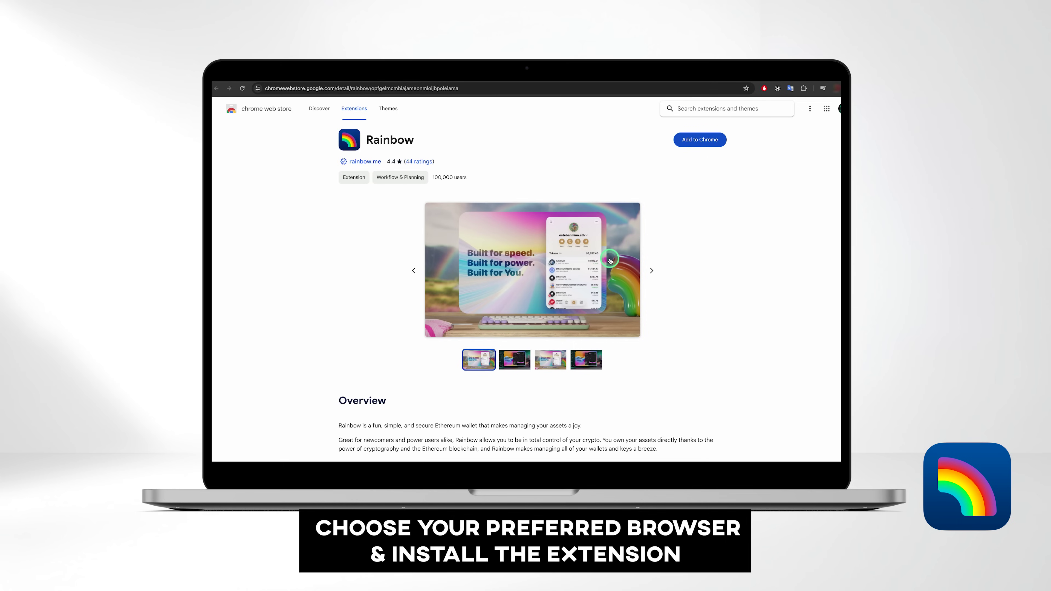
{"action": "left_click", "coordinate": [703, 145]}
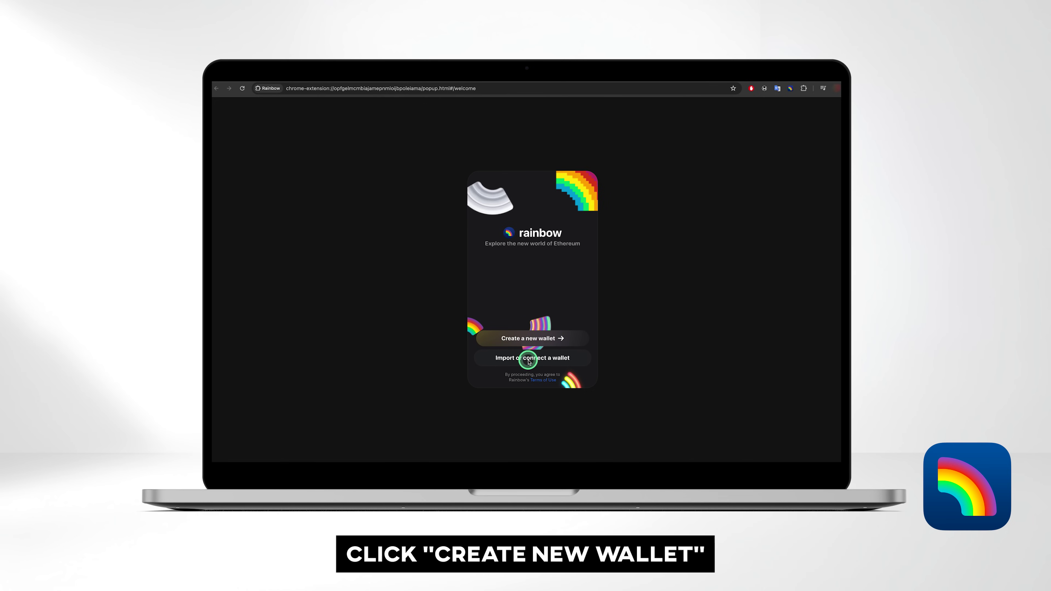
Step: Create a new wallet and reveal its 12-word Secret Recovery Phrase
{"action": "left_click", "coordinate": [541, 338]}
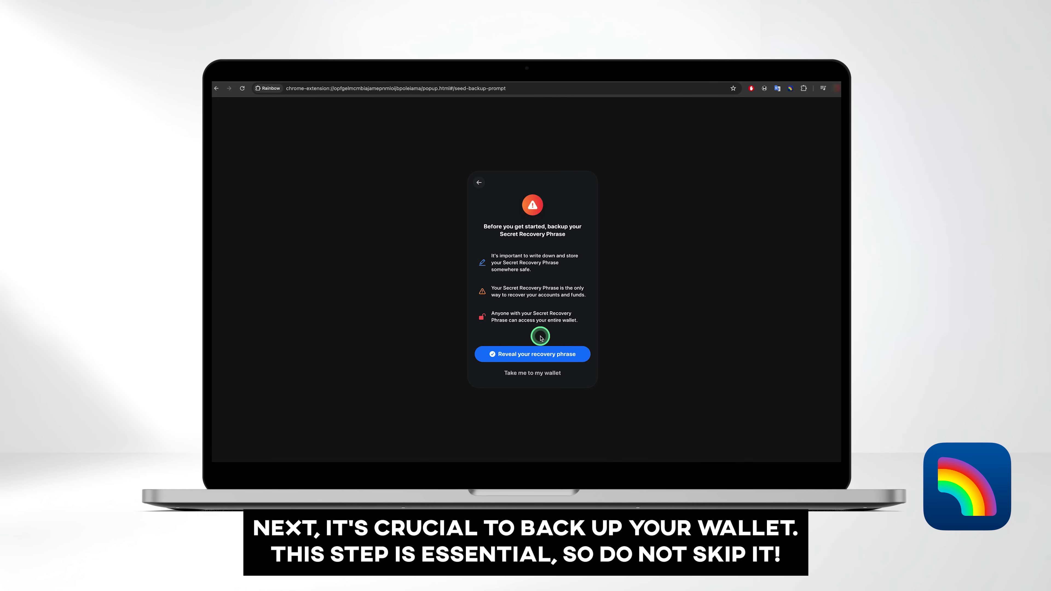
{"action": "left_click", "coordinate": [540, 354]}
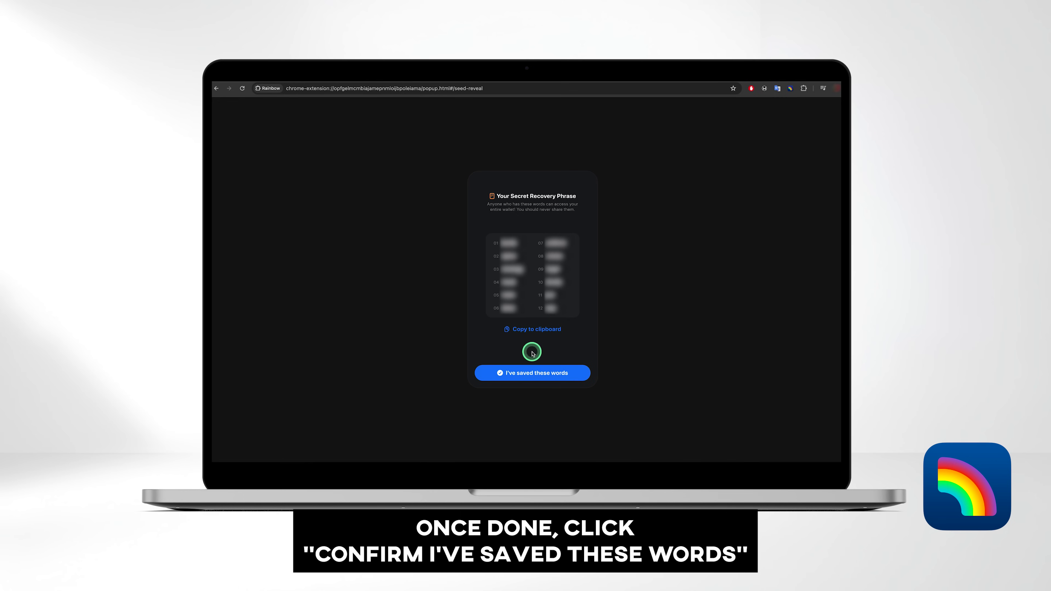
Step: Confirm the recovery words are saved and pick the requested words to verify the phrase
{"action": "left_click", "coordinate": [533, 373]}
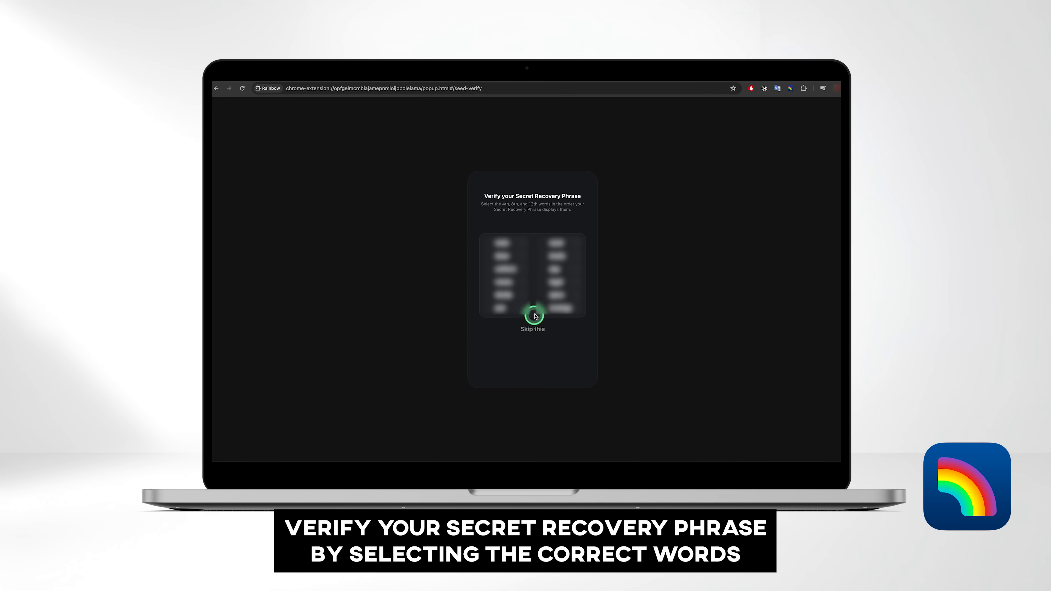
{"action": "left_click", "coordinate": [558, 243]}
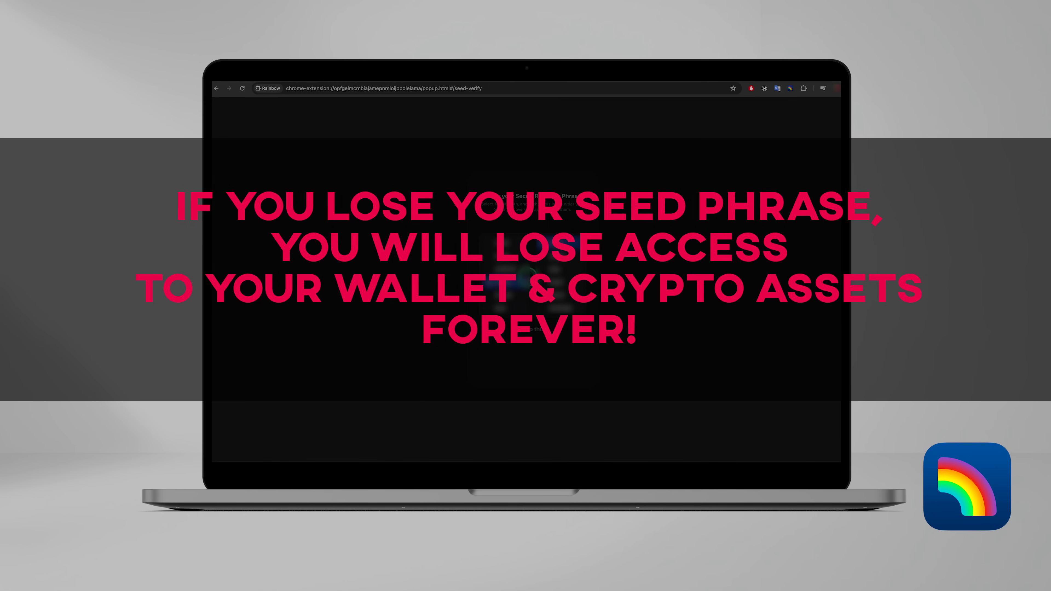
{"action": "left_click", "coordinate": [558, 269]}
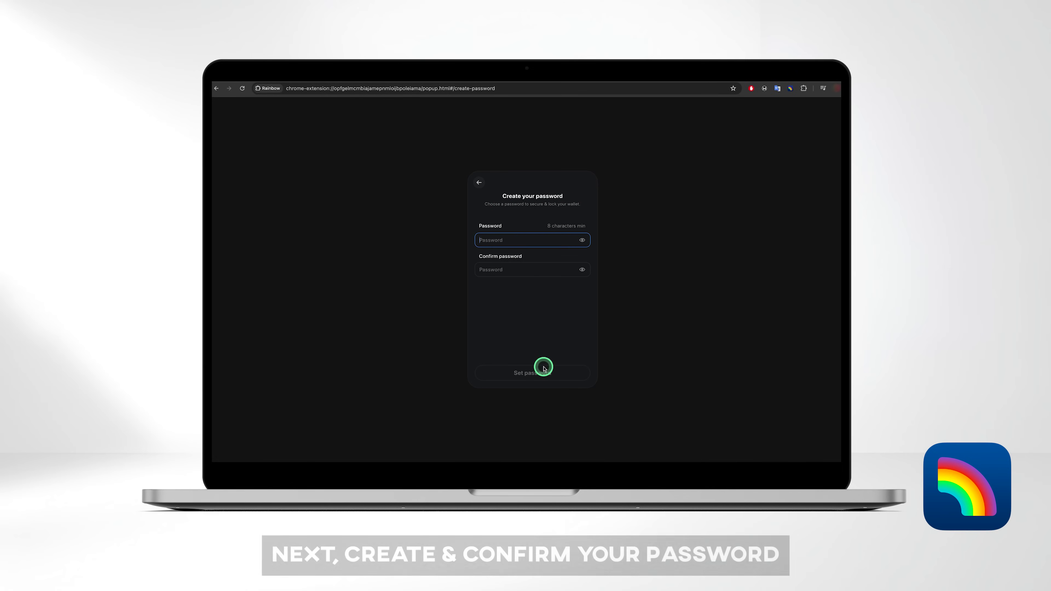
Step: Enter and confirm a wallet password, then save it
{"action": "type", "text": "••••••••••••••••••"}
{"action": "key", "text": "Tab"}
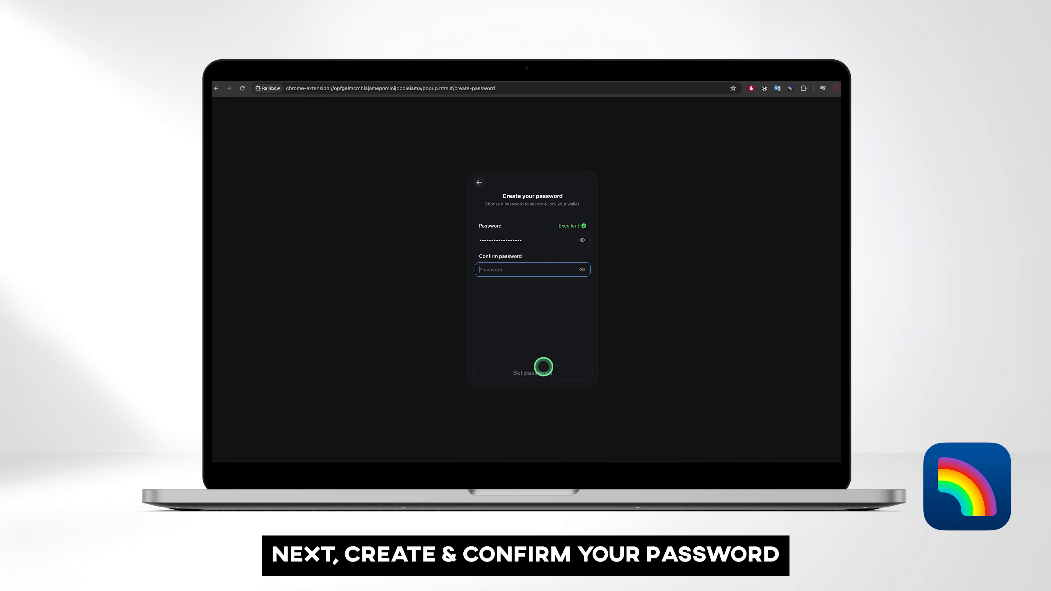
{"action": "type", "text": "••••••••••••••••••"}
{"action": "left_click", "coordinate": [544, 371]}
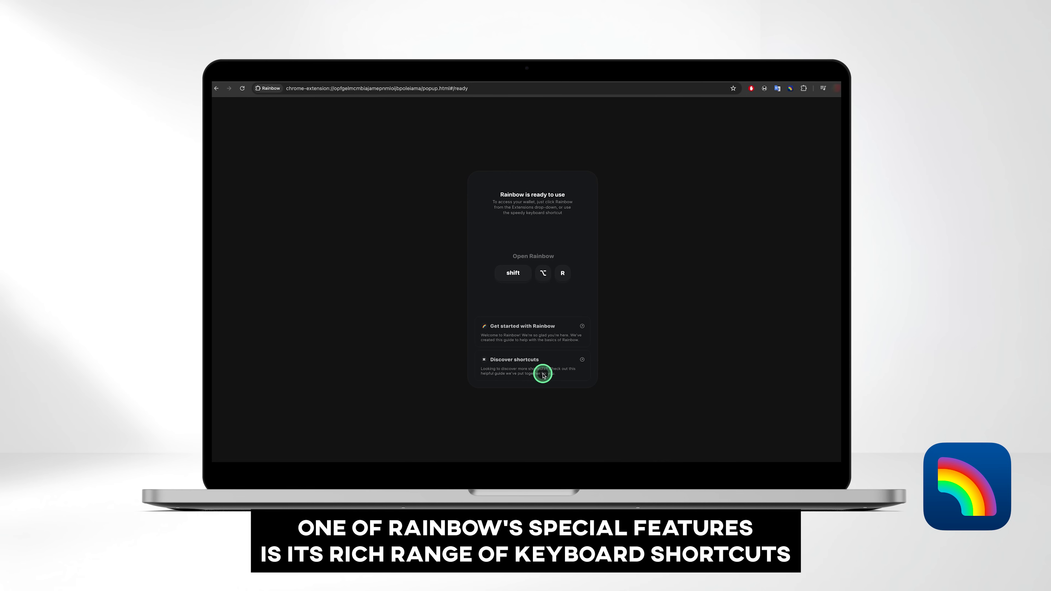
{"action": "left_click", "coordinate": [543, 375]}
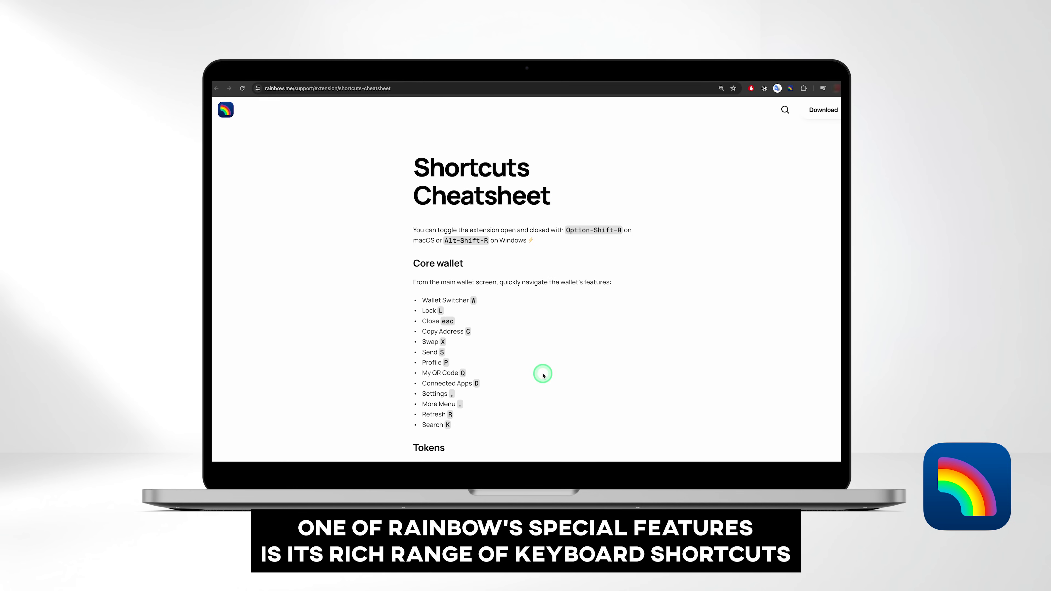
{"action": "scroll", "coordinate": [543, 375], "scroll_direction": "down", "scroll_amount": 5}
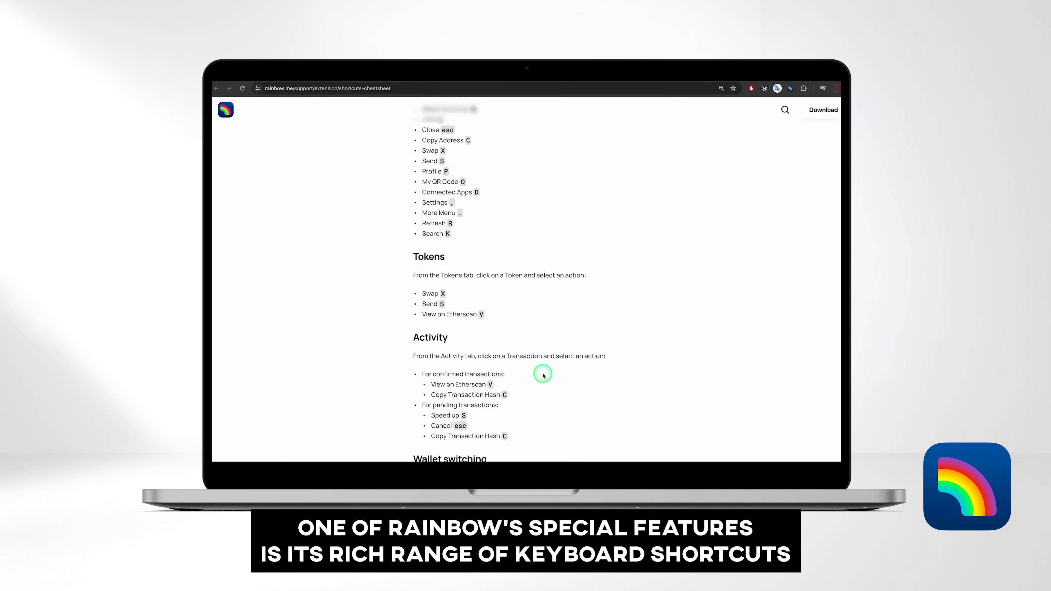
{"action": "scroll", "coordinate": [543, 375], "scroll_direction": "down", "scroll_amount": 7}
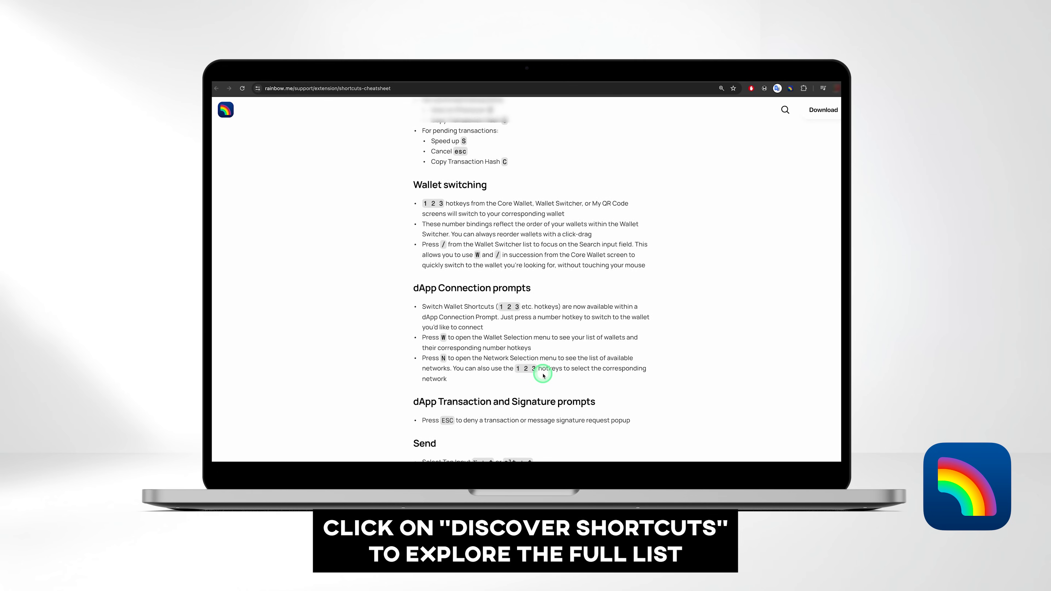
{"action": "scroll", "coordinate": [543, 375], "scroll_direction": "down", "scroll_amount": 6}
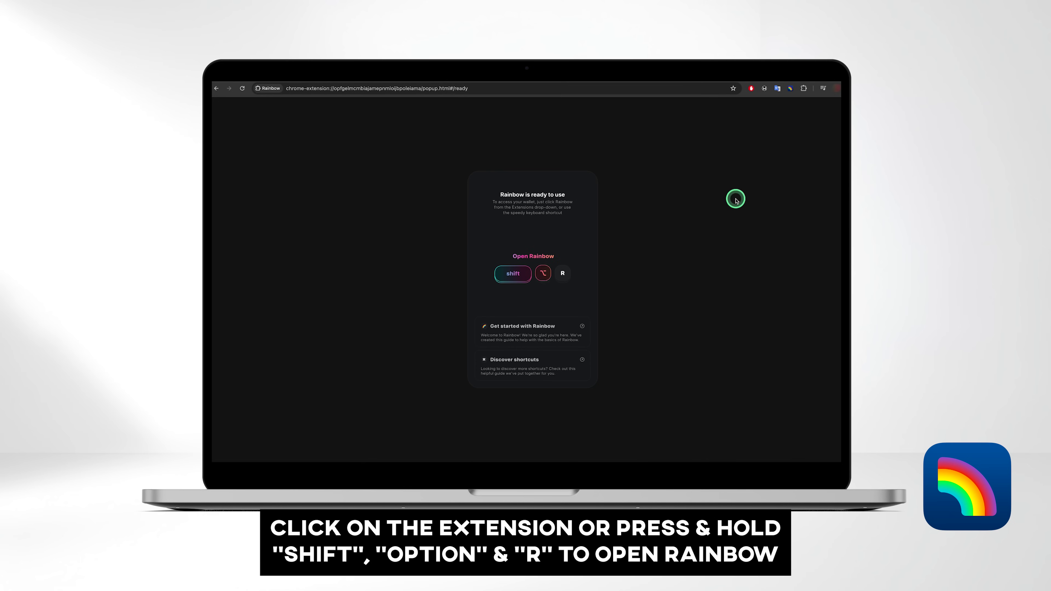
Step: Open Rainbow with Shift+Option+R and browse its Settings page from the three-dot menu
{"action": "key", "text": "shift+alt+r"}
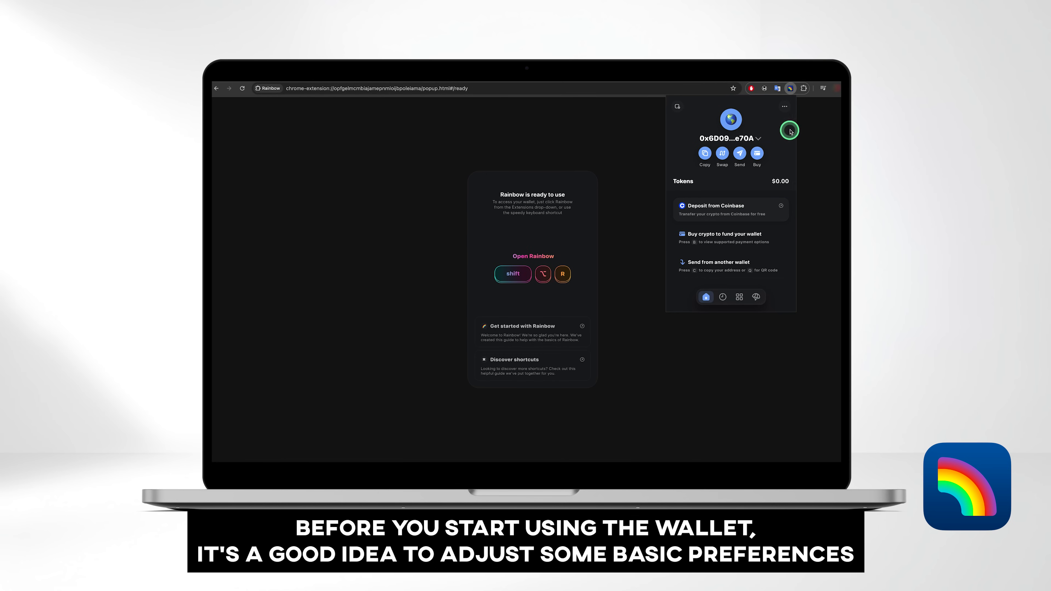
{"action": "left_click", "coordinate": [785, 105]}
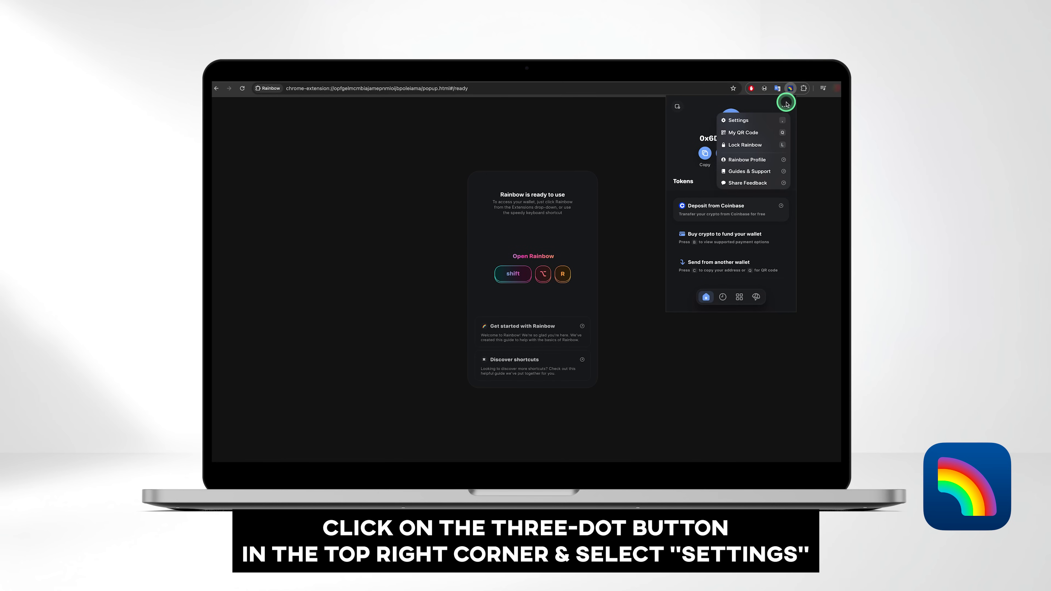
{"action": "left_click", "coordinate": [780, 120]}
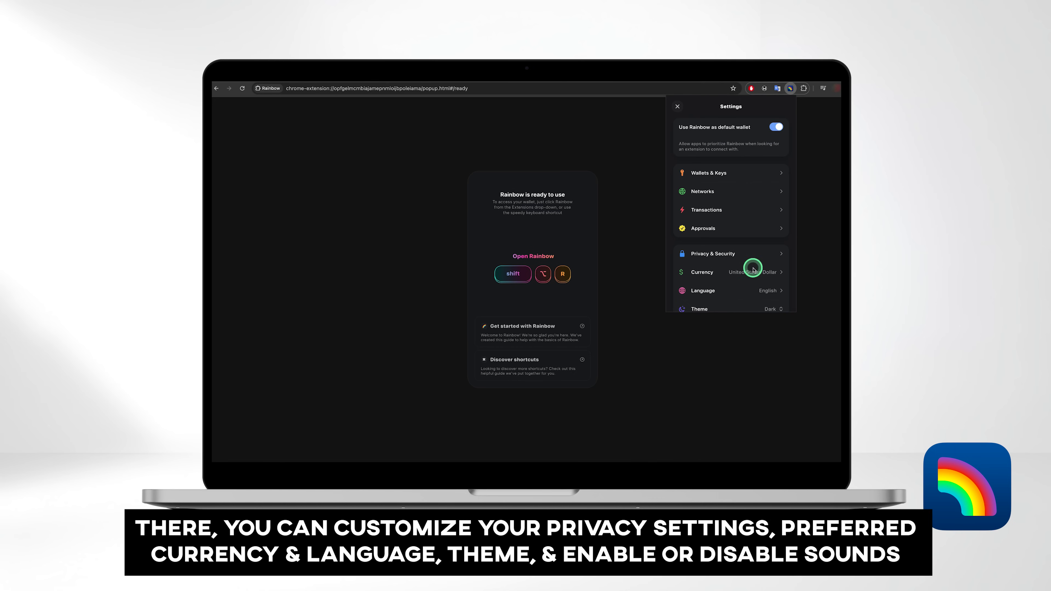
{"action": "scroll", "coordinate": [753, 269], "scroll_direction": "down", "scroll_amount": 3}
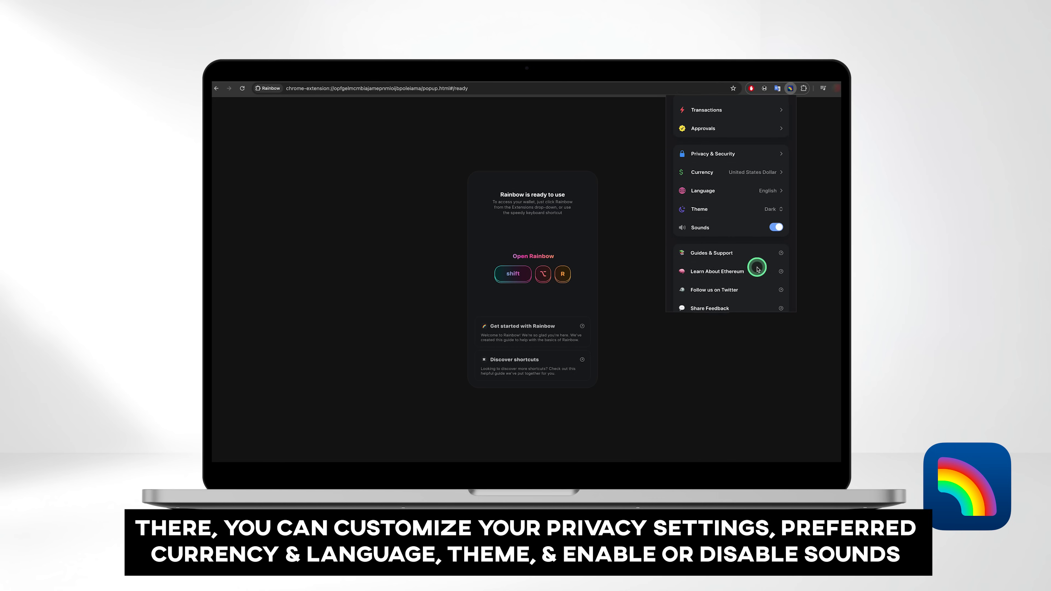
{"action": "scroll", "coordinate": [757, 269], "scroll_direction": "up", "scroll_amount": 4}
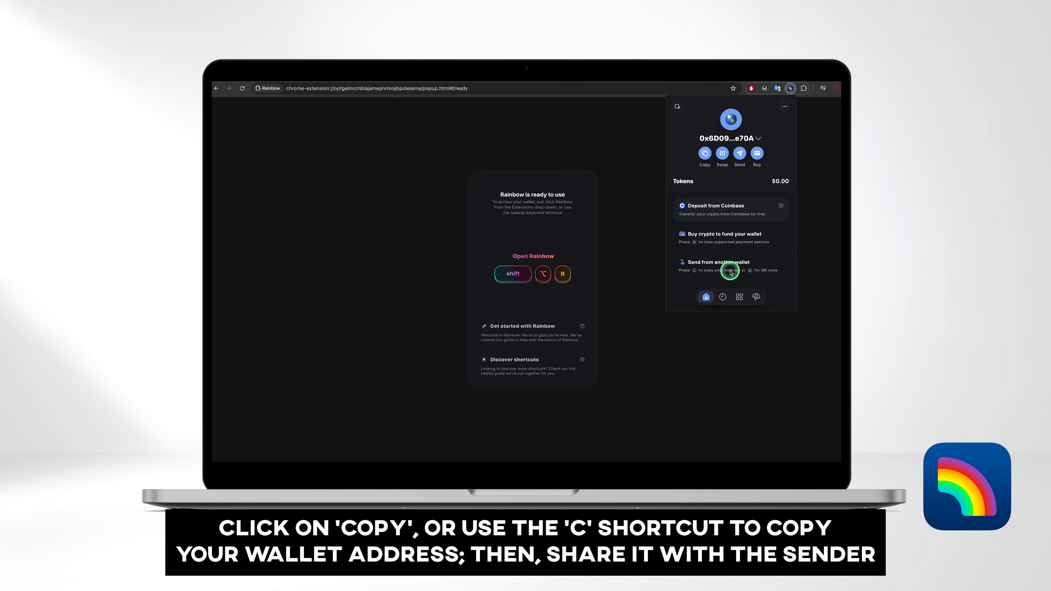
Step: Copy the wallet address, display it as a QR code, then close back to the home view
{"action": "left_click", "coordinate": [706, 156]}
{"action": "key", "text": "q"}
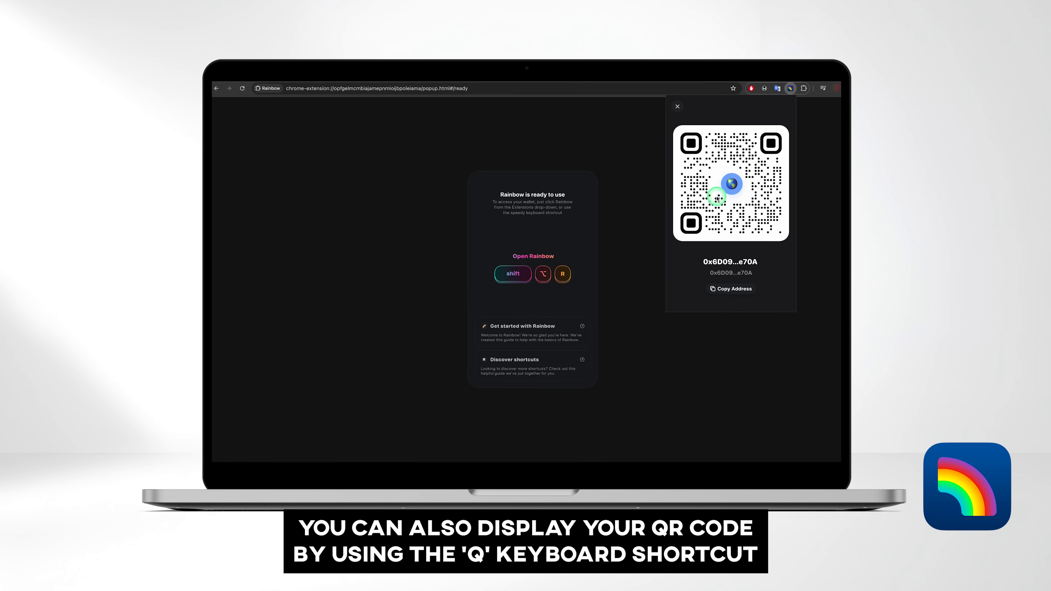
{"action": "left_click", "coordinate": [678, 107]}
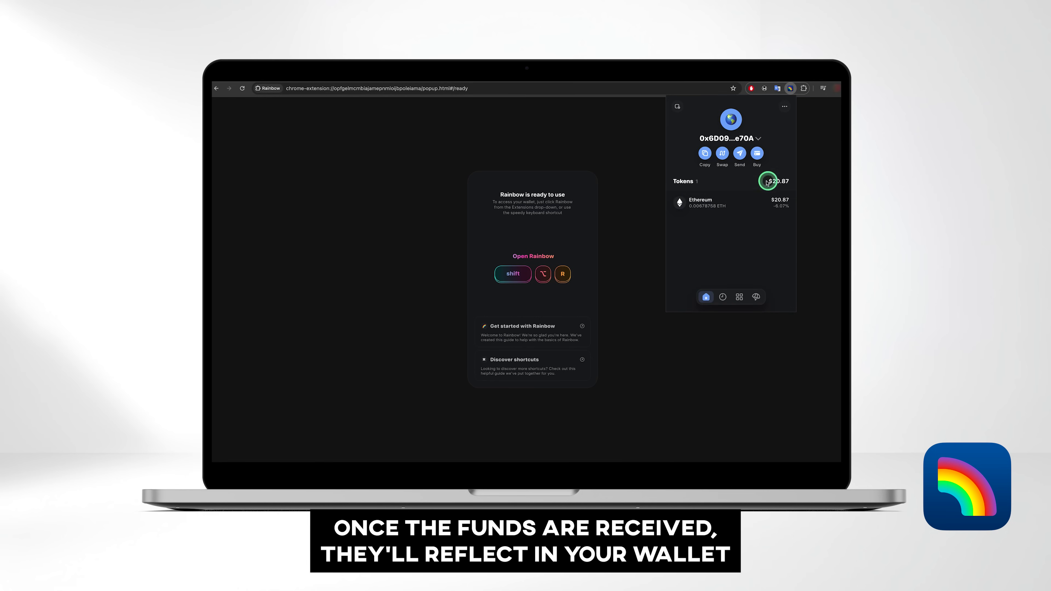
Step: Scroll through the Ethereum token's price and details, then start a Swap from ETH
{"action": "left_click", "coordinate": [711, 204]}
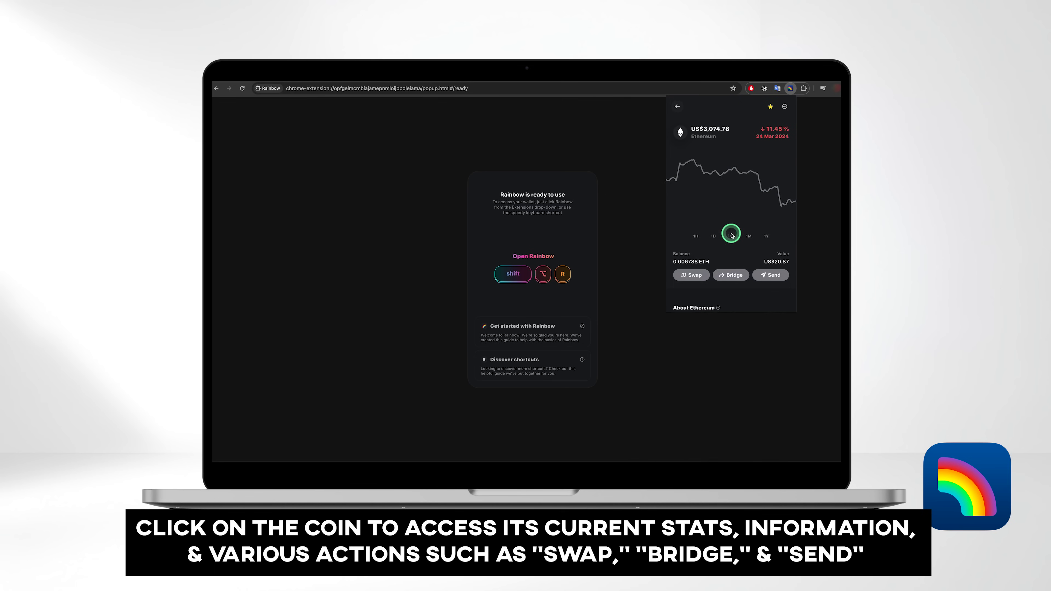
{"action": "scroll", "coordinate": [732, 230], "scroll_direction": "down", "scroll_amount": 5}
{"action": "scroll", "coordinate": [731, 235], "scroll_direction": "down", "scroll_amount": 5}
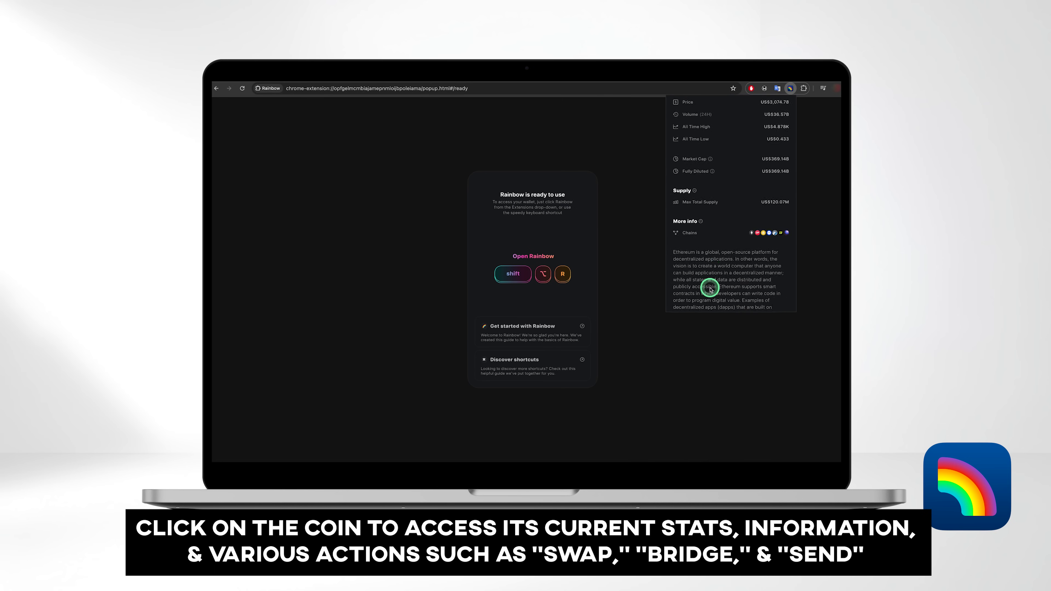
{"action": "scroll", "coordinate": [703, 253], "scroll_direction": "up", "scroll_amount": 10}
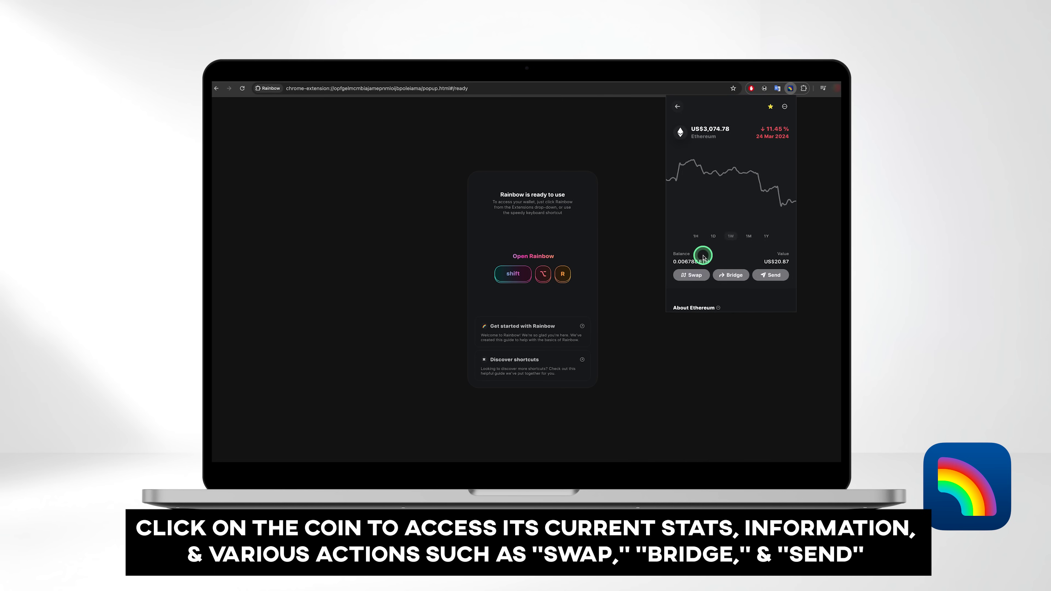
{"action": "left_click", "coordinate": [697, 275]}
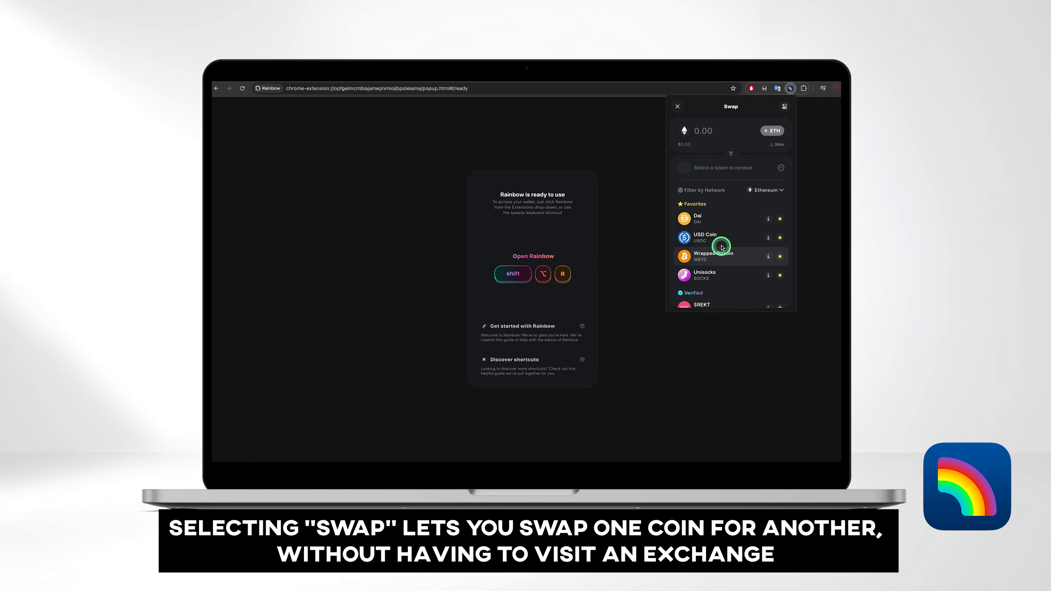
Step: Choose USD Coin to receive for 10 ETH and bring up the transaction speed options
{"action": "left_click", "coordinate": [721, 236]}
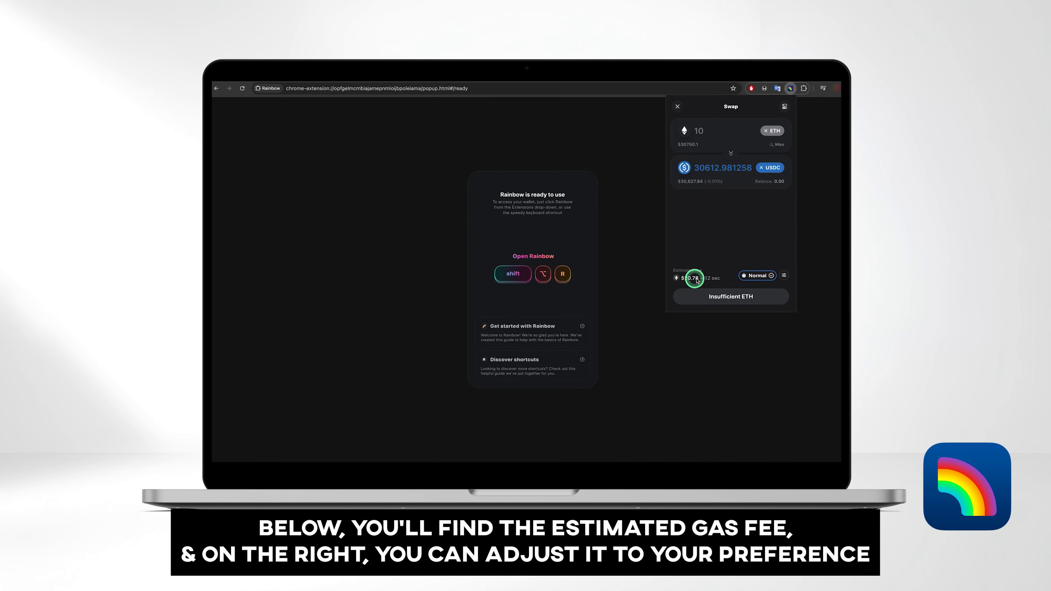
{"action": "left_click", "coordinate": [760, 277]}
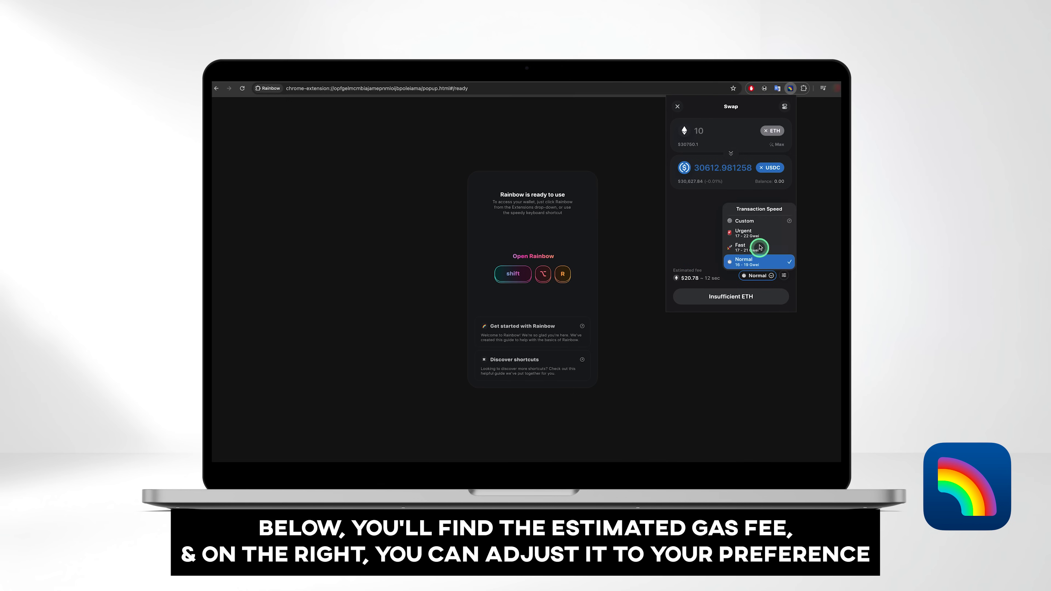
Step: Keep Normal speed, close the swap, pick ETH on Optimism in Bridge, then close it
{"action": "left_click", "coordinate": [758, 272]}
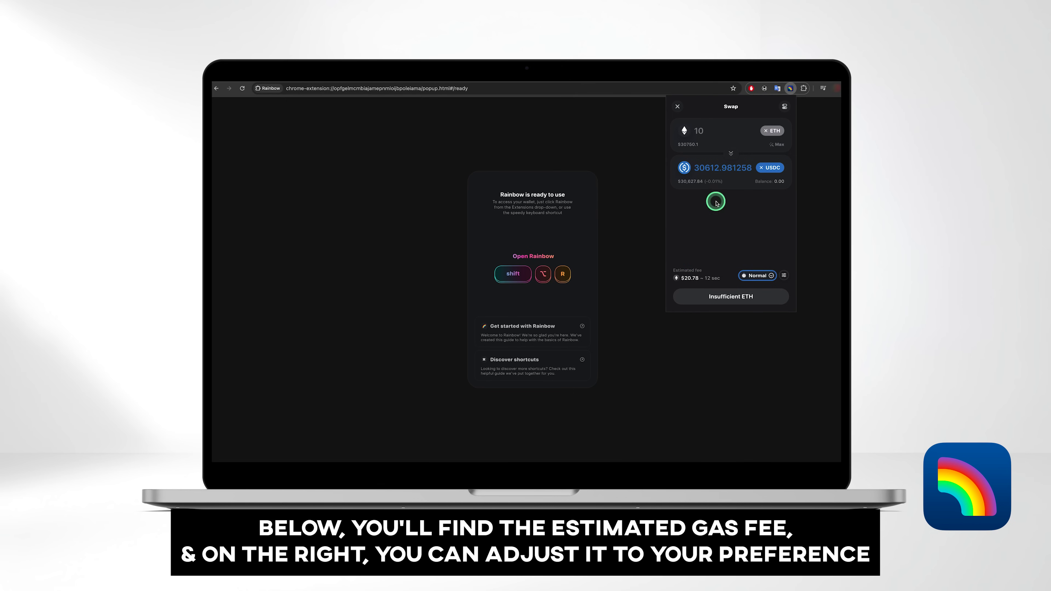
{"action": "left_click", "coordinate": [677, 105]}
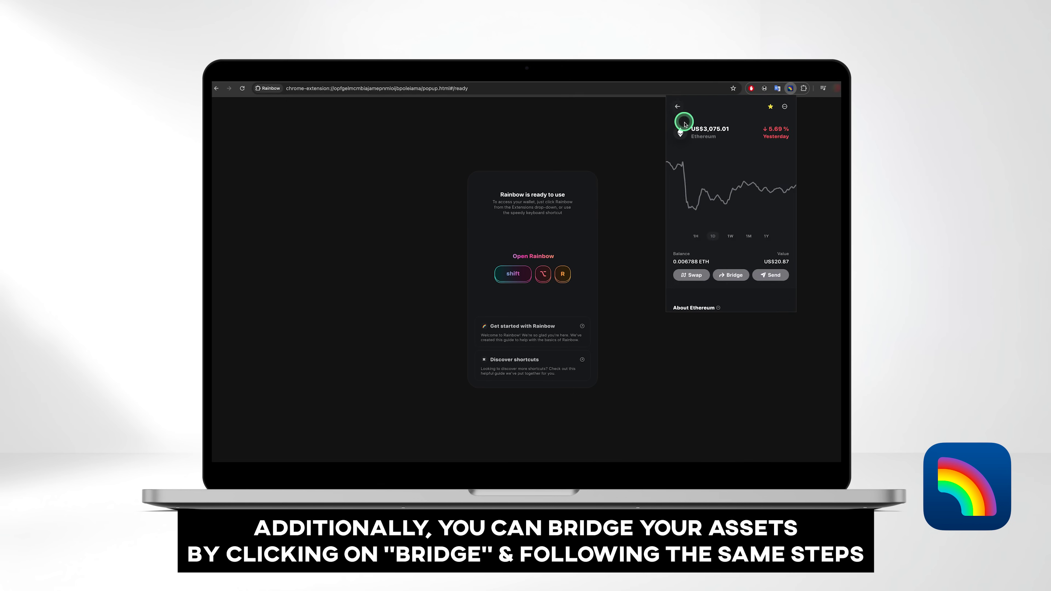
{"action": "left_click", "coordinate": [731, 272]}
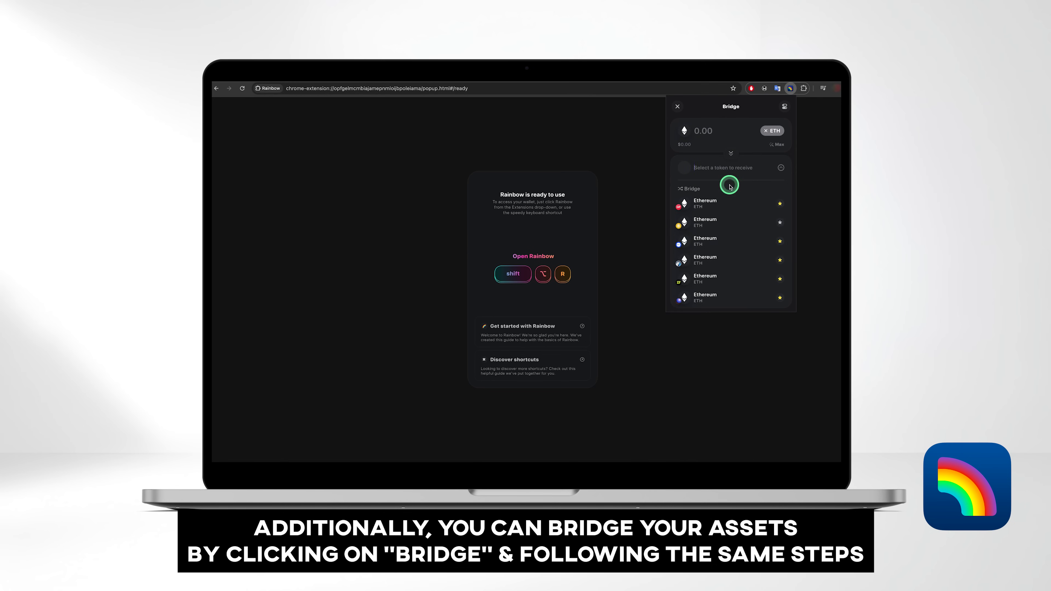
{"action": "left_click", "coordinate": [726, 203]}
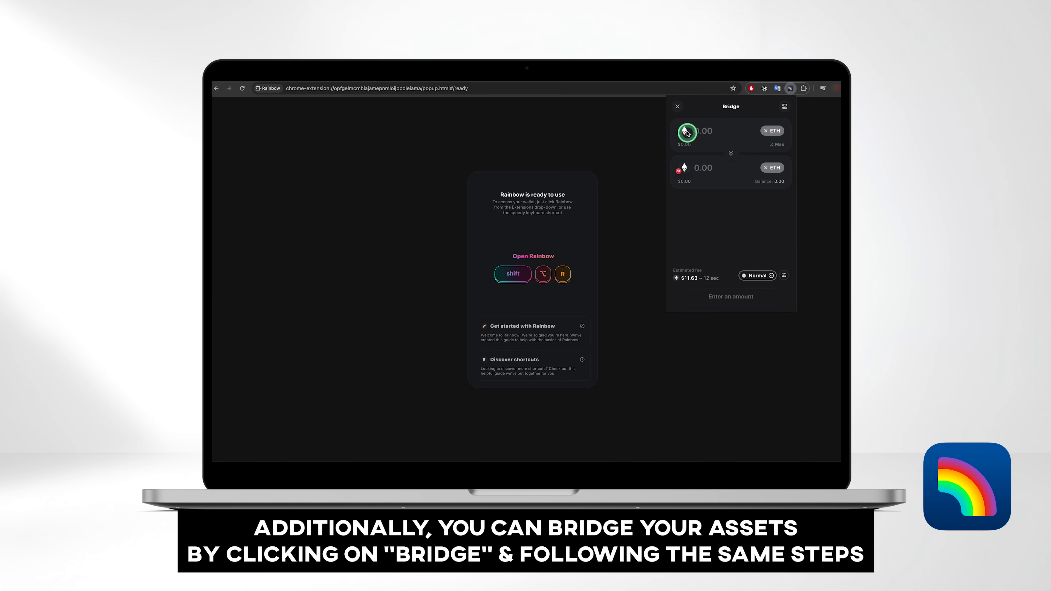
{"action": "left_click", "coordinate": [679, 106]}
Step: Start a send to the recipient and replace the Max amount with 0.006 ETH
{"action": "left_click", "coordinate": [760, 268]}
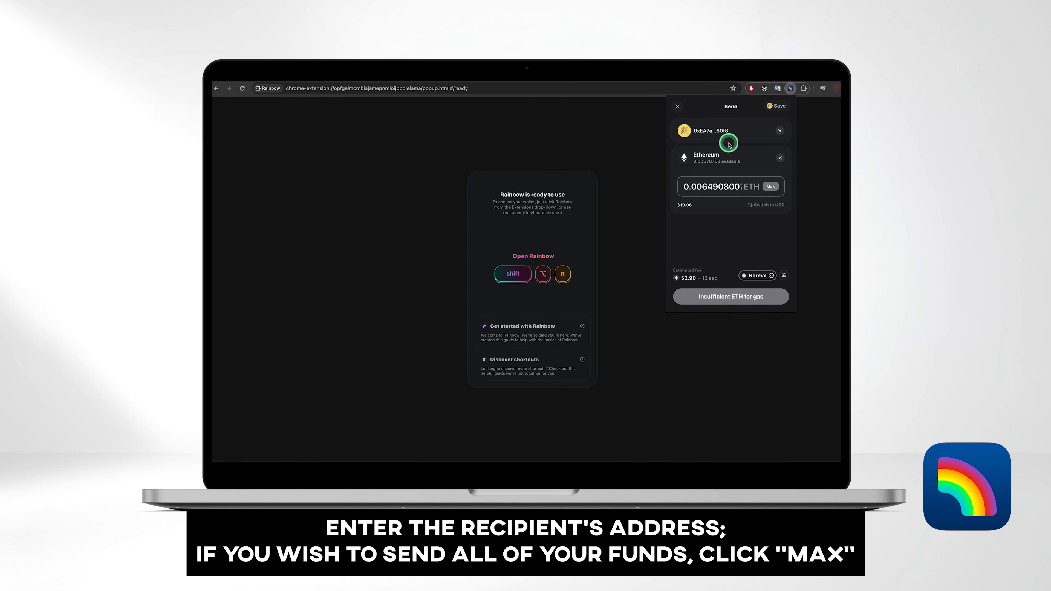
{"action": "left_click", "coordinate": [770, 187]}
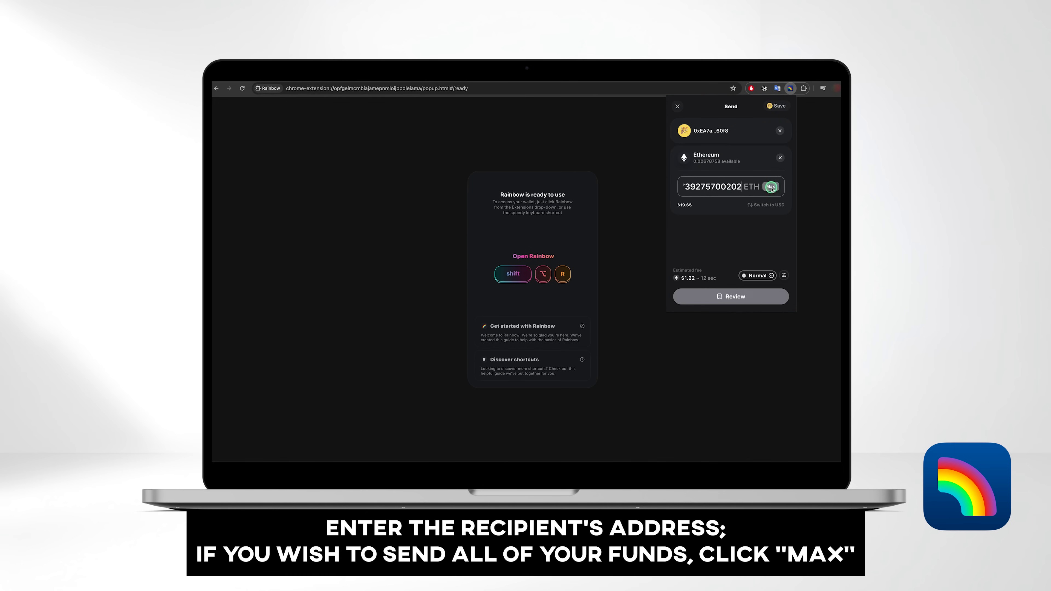
{"action": "left_click_drag", "start_coordinate": [763, 190], "coordinate": [666, 186]}
{"action": "left_click", "coordinate": [705, 187]}
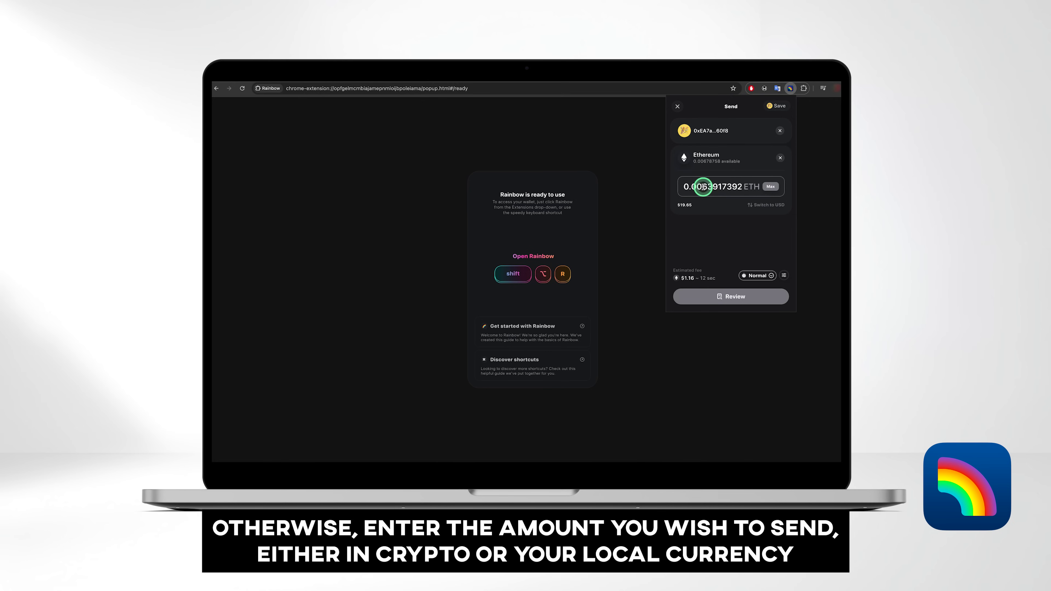
{"action": "double_click", "coordinate": [702, 187]}
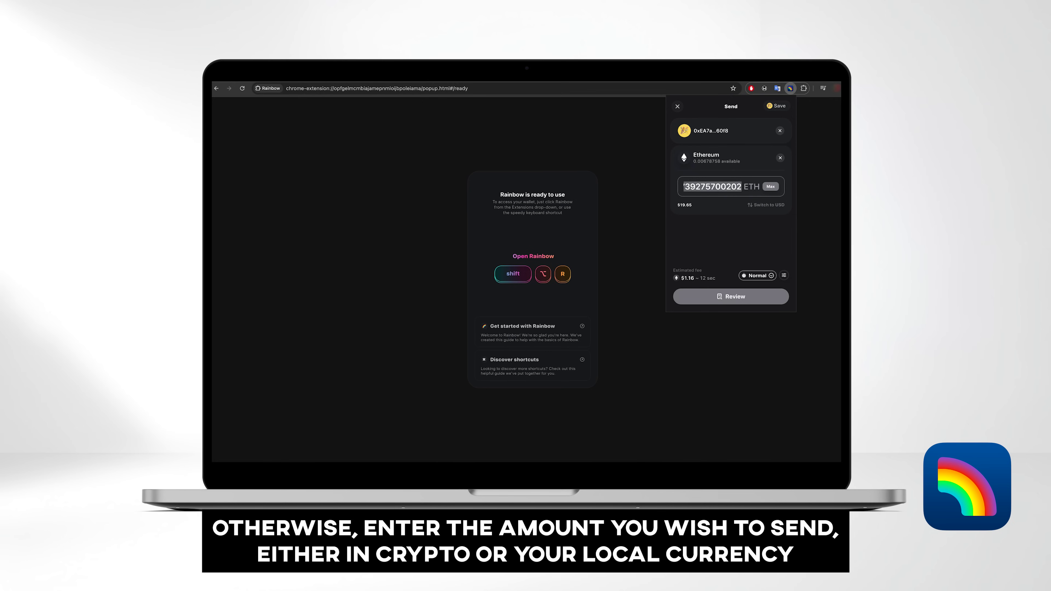
{"action": "type", "text": "0.006"}
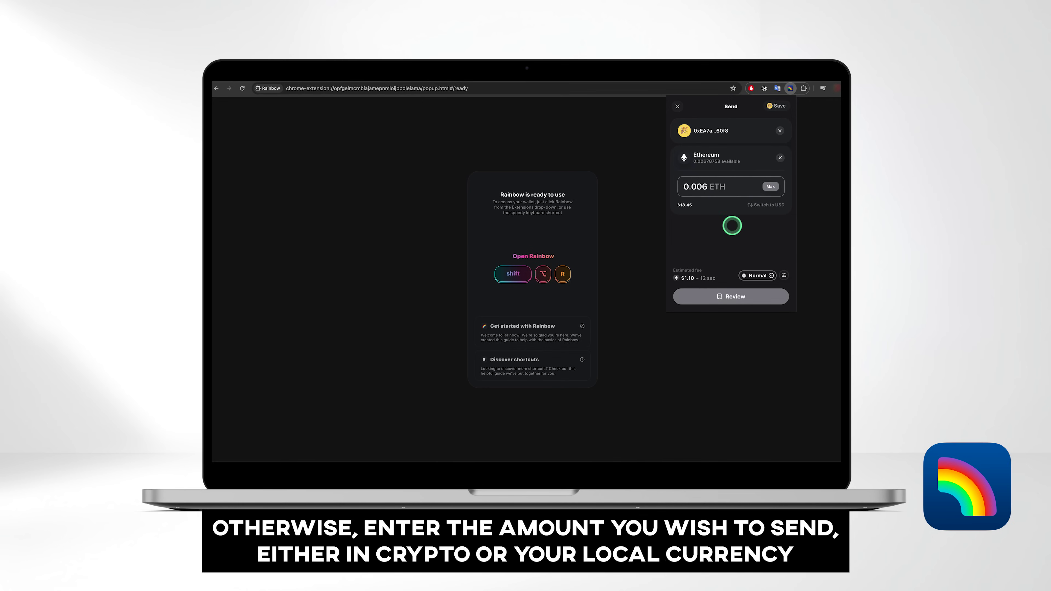
Step: Keep Normal gas speed, review the transfer, and submit the 0.006 ETH send
{"action": "left_click", "coordinate": [762, 275]}
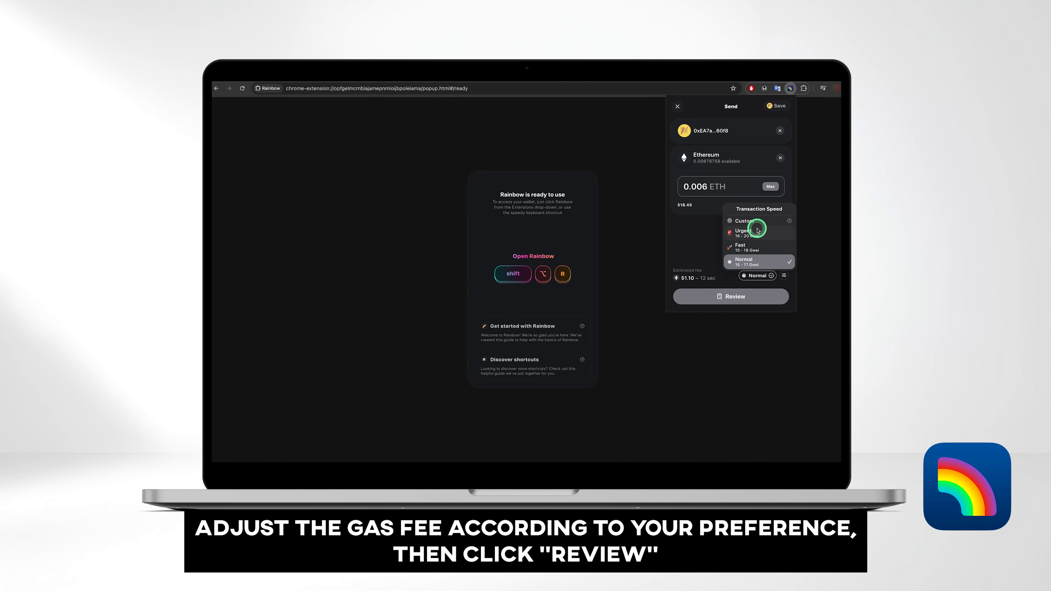
{"action": "left_click", "coordinate": [716, 249]}
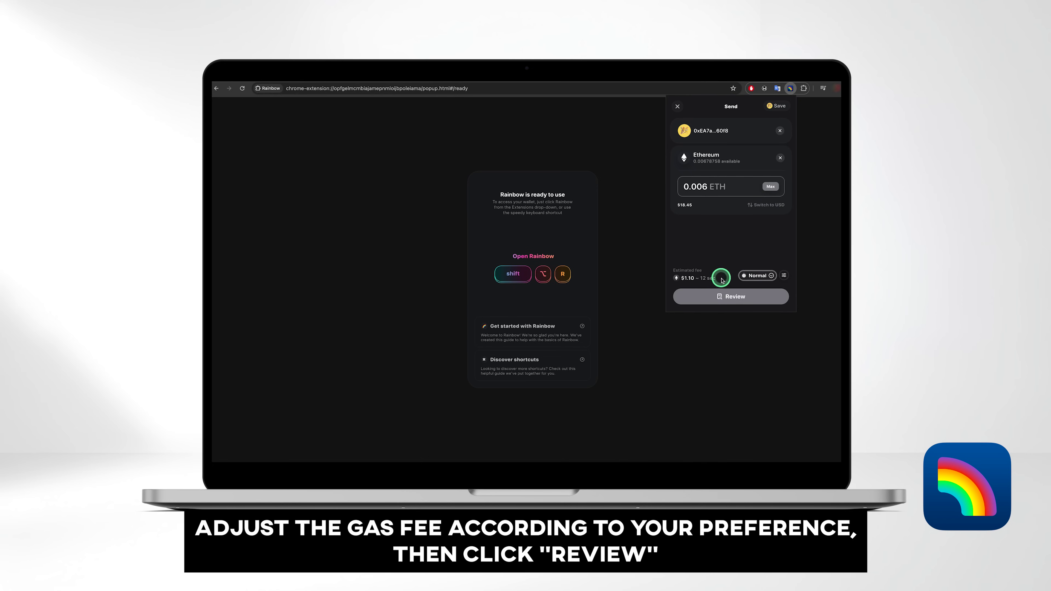
{"action": "left_click", "coordinate": [728, 298]}
{"action": "left_click", "coordinate": [733, 272]}
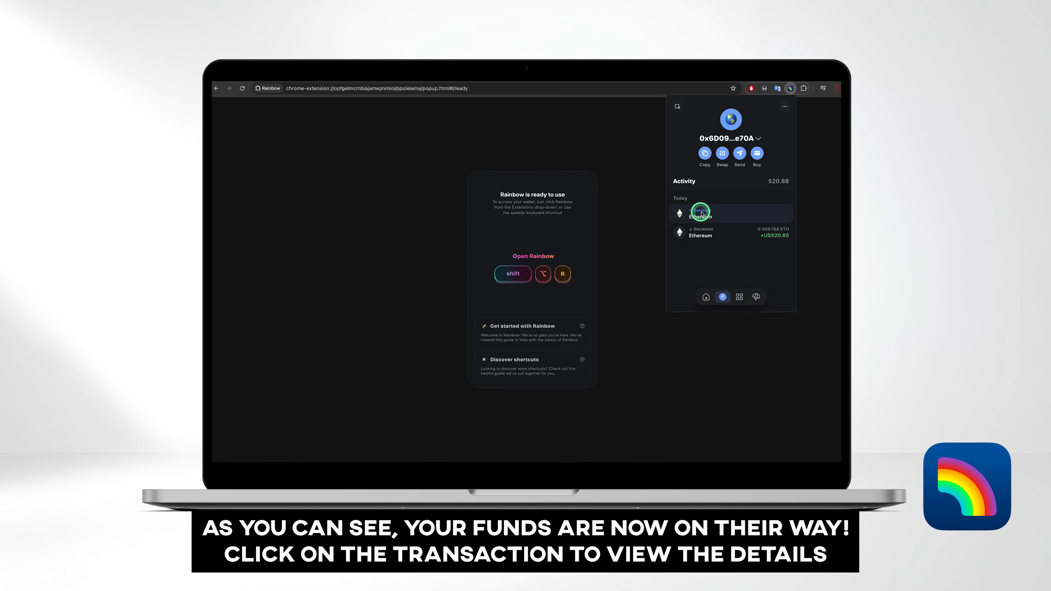
Step: Copy the pending 0.006 ETH send's TxHash and speed it up at the Urgent level
{"action": "left_click", "coordinate": [723, 216]}
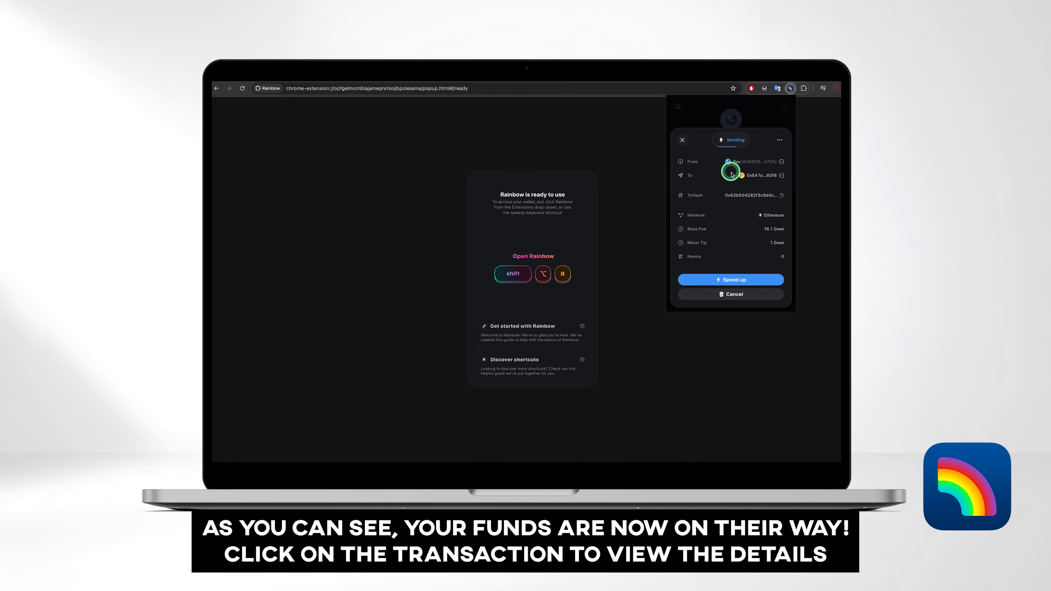
{"action": "left_click", "coordinate": [781, 195]}
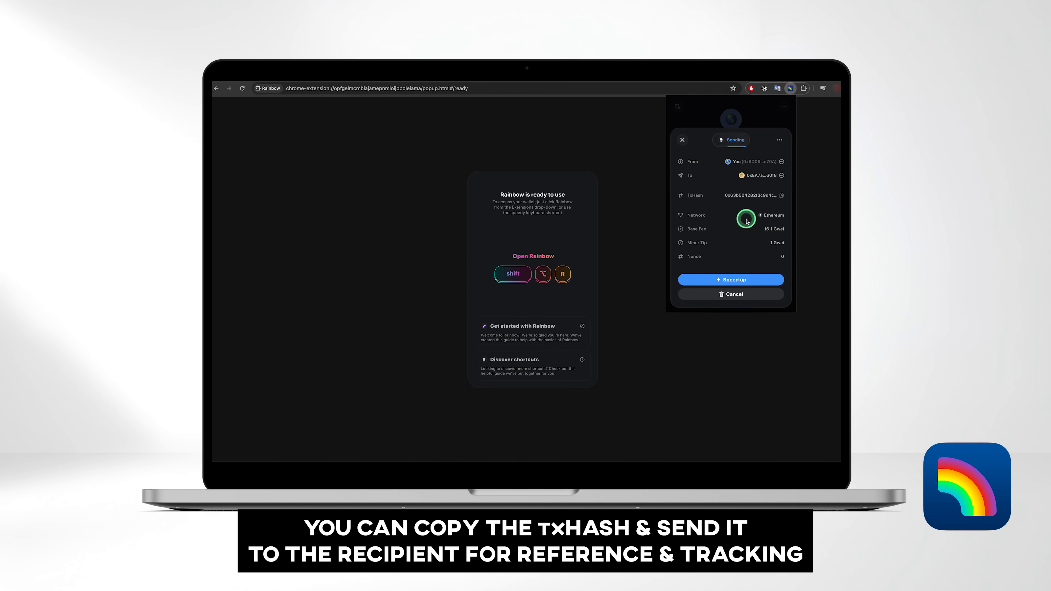
{"action": "left_click", "coordinate": [733, 280]}
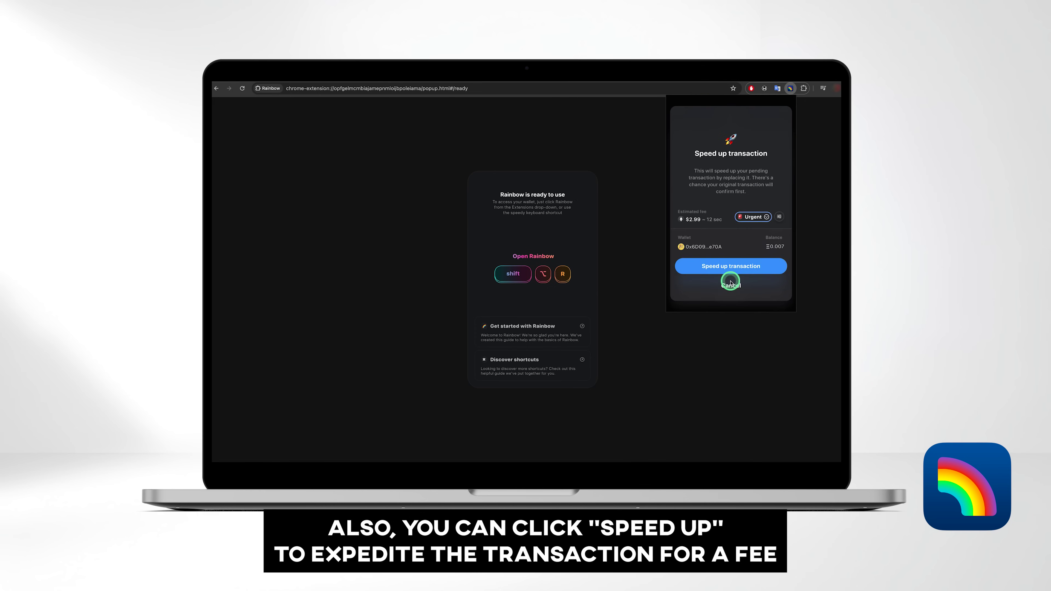
{"action": "left_click", "coordinate": [766, 217]}
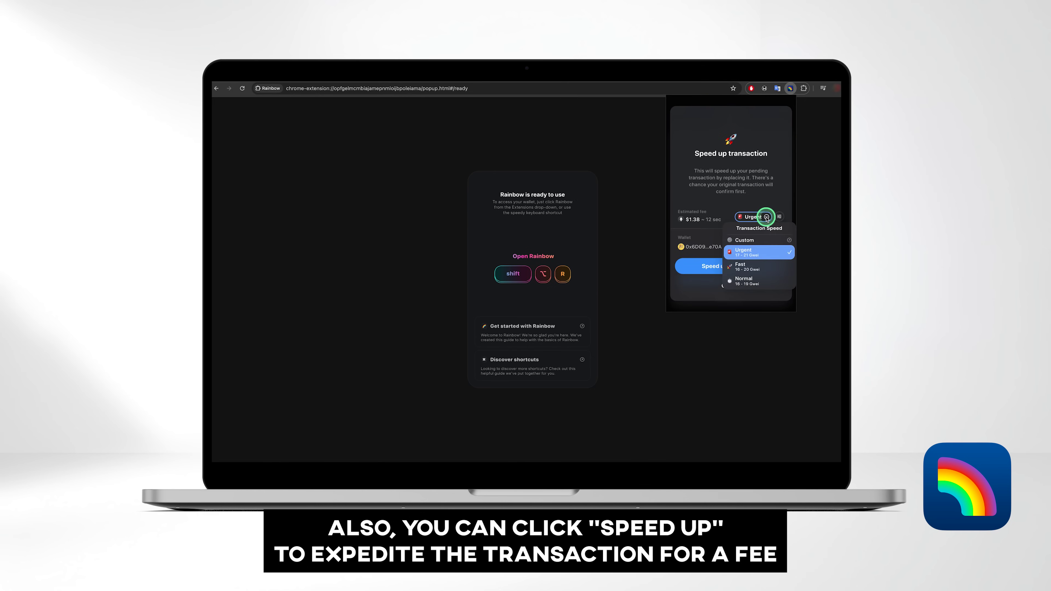
{"action": "left_click", "coordinate": [767, 217]}
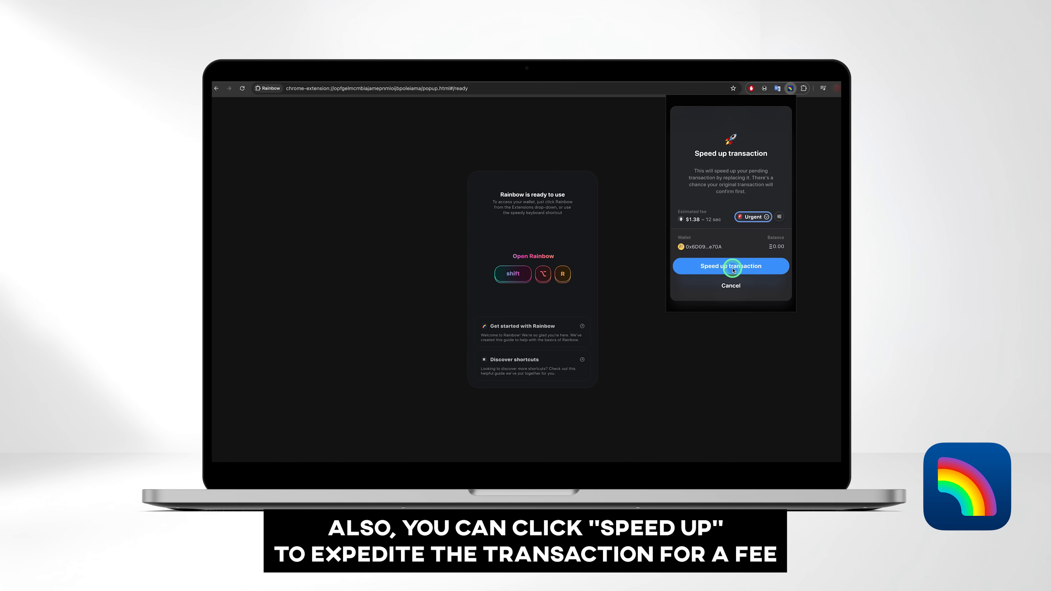
{"action": "left_click", "coordinate": [731, 286]}
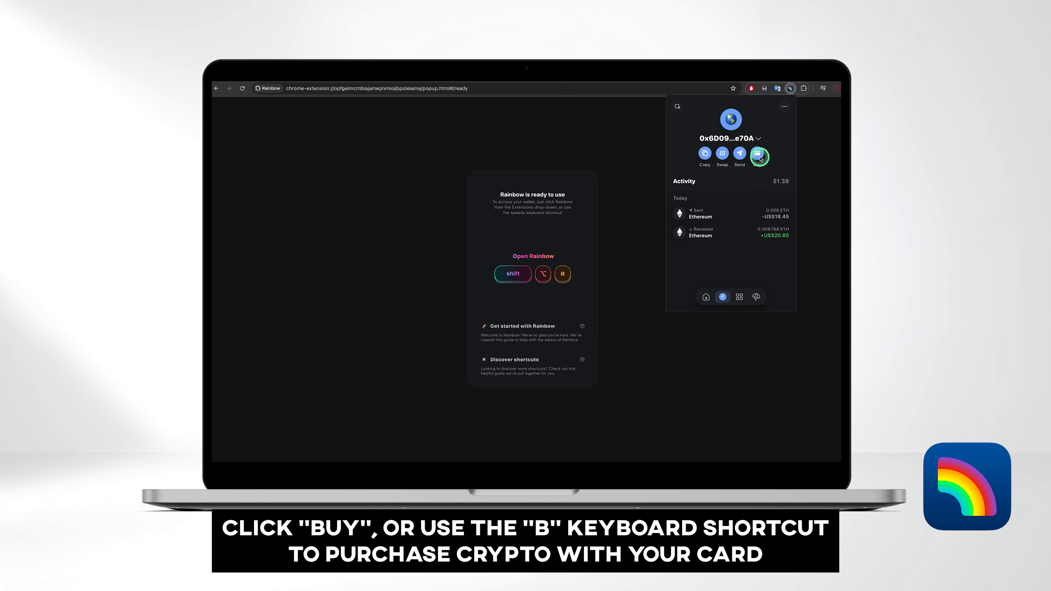
Step: Browse the MoonPay, Ramp and Coinbase buy providers, then the empty NFTs tab and the Points tab
{"action": "left_click", "coordinate": [759, 154]}
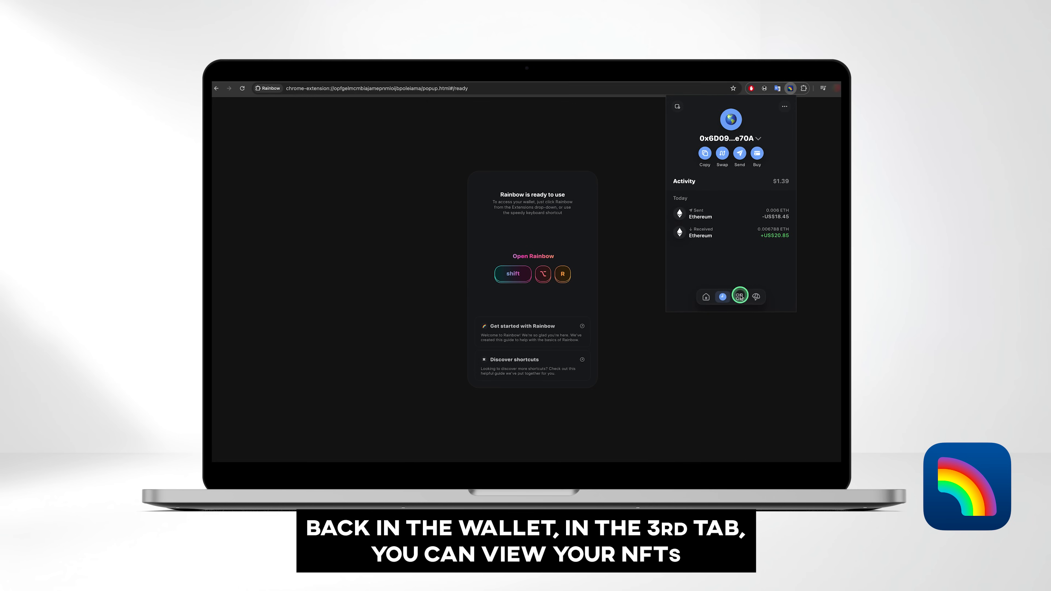
{"action": "left_click", "coordinate": [740, 296]}
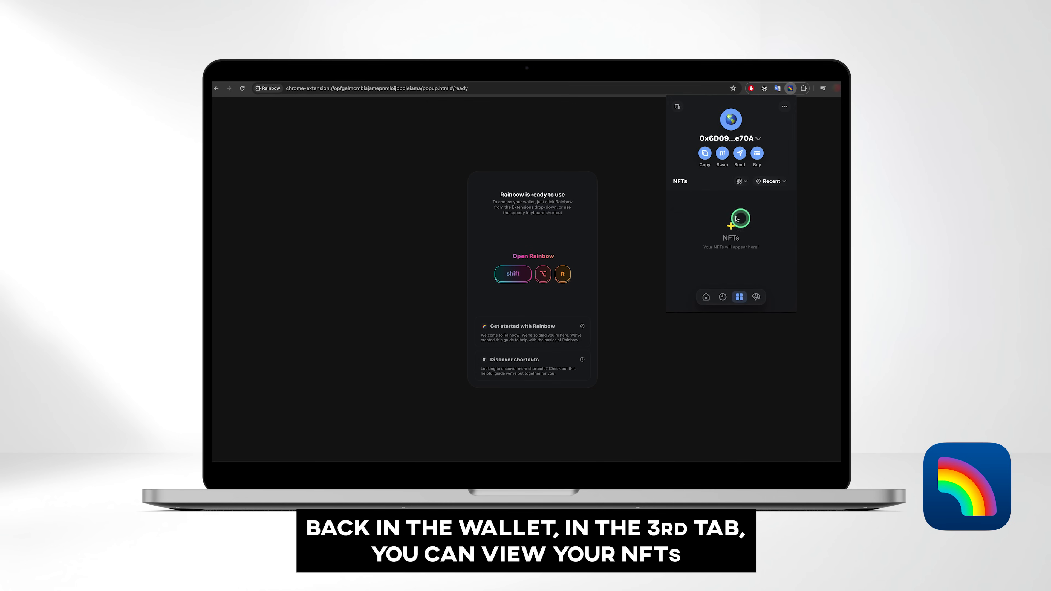
{"action": "left_click", "coordinate": [756, 297]}
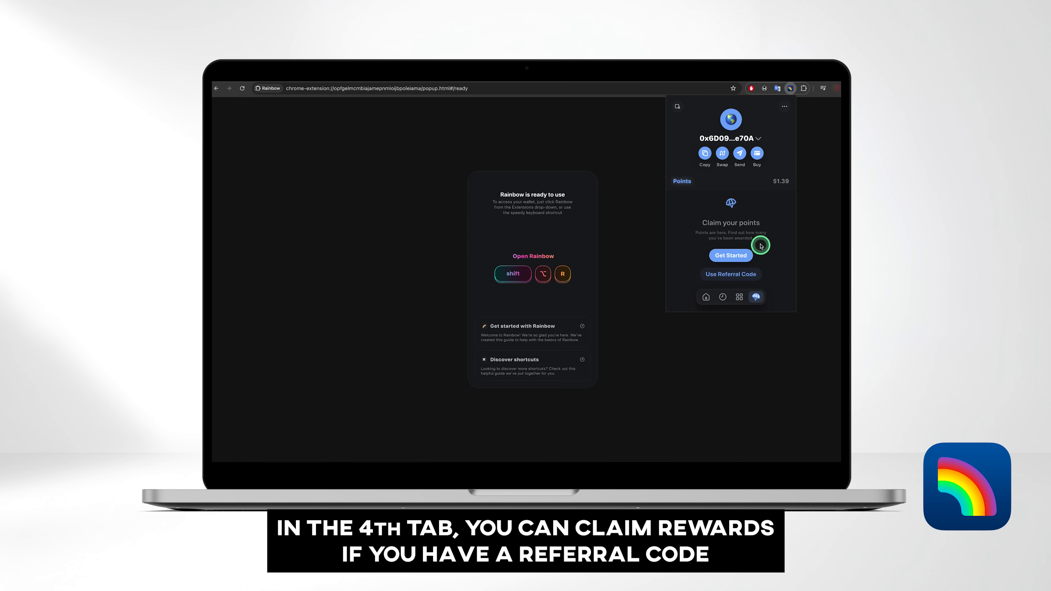
Step: Mask balances with Hide Balances from the K command palette, then show the top-right three-dot menu
{"action": "key", "text": "k"}
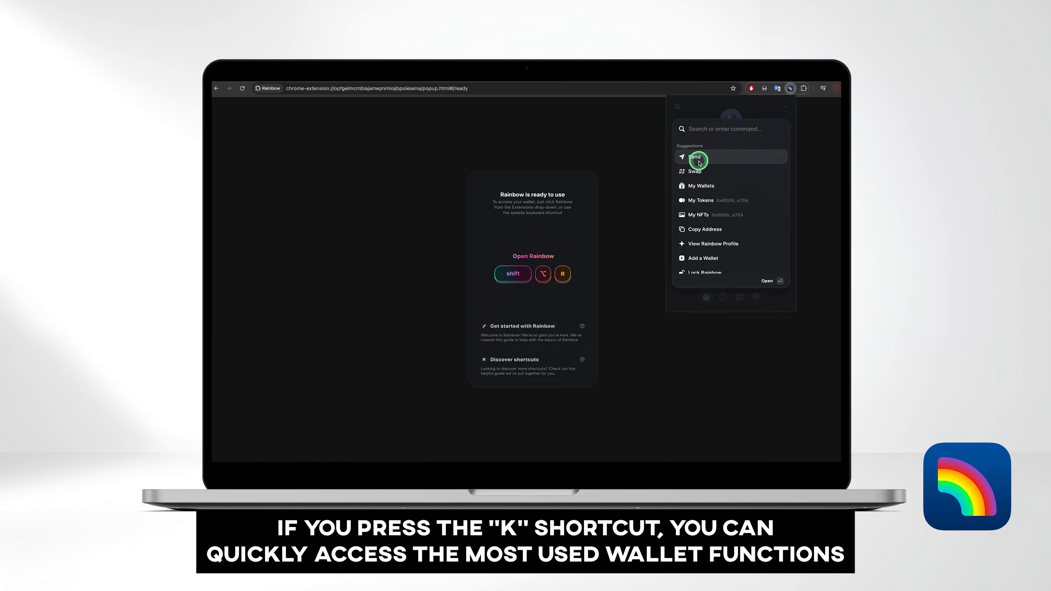
{"action": "scroll", "coordinate": [698, 218], "scroll_direction": "down", "scroll_amount": 4}
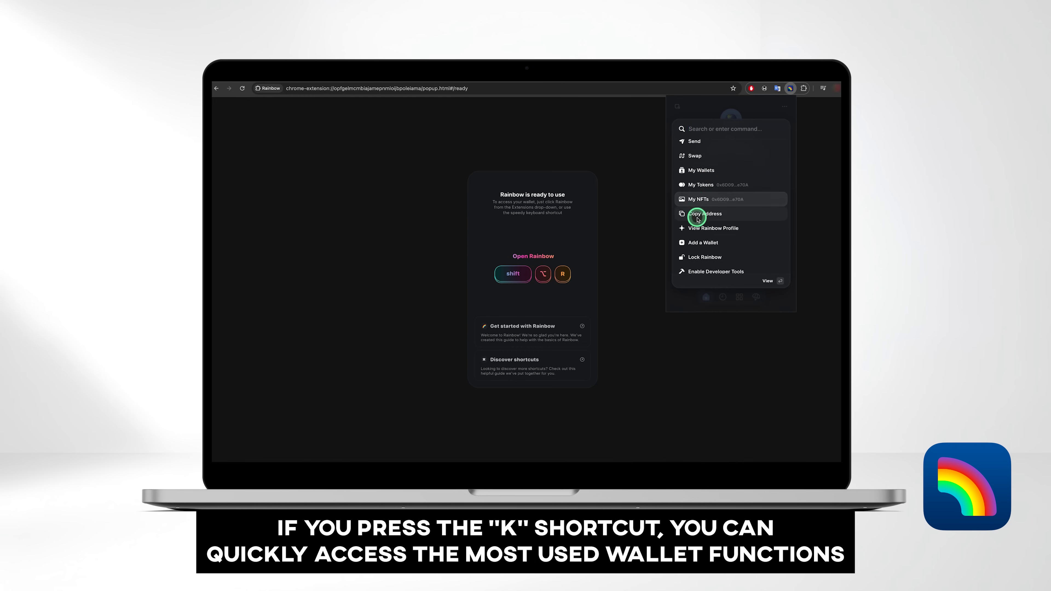
{"action": "scroll", "coordinate": [699, 229], "scroll_direction": "down", "scroll_amount": 5}
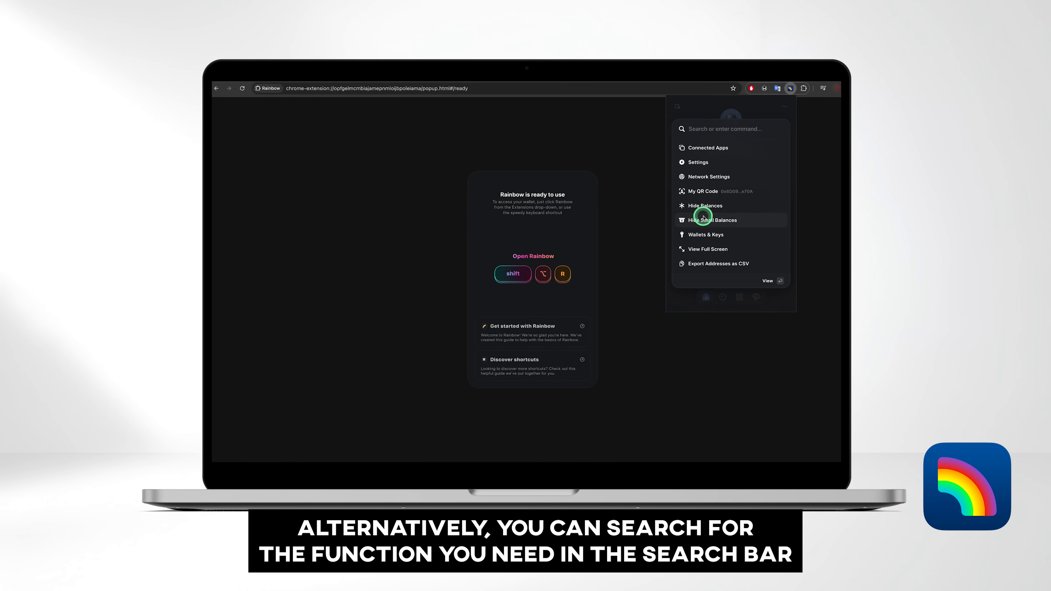
{"action": "left_click", "coordinate": [704, 209]}
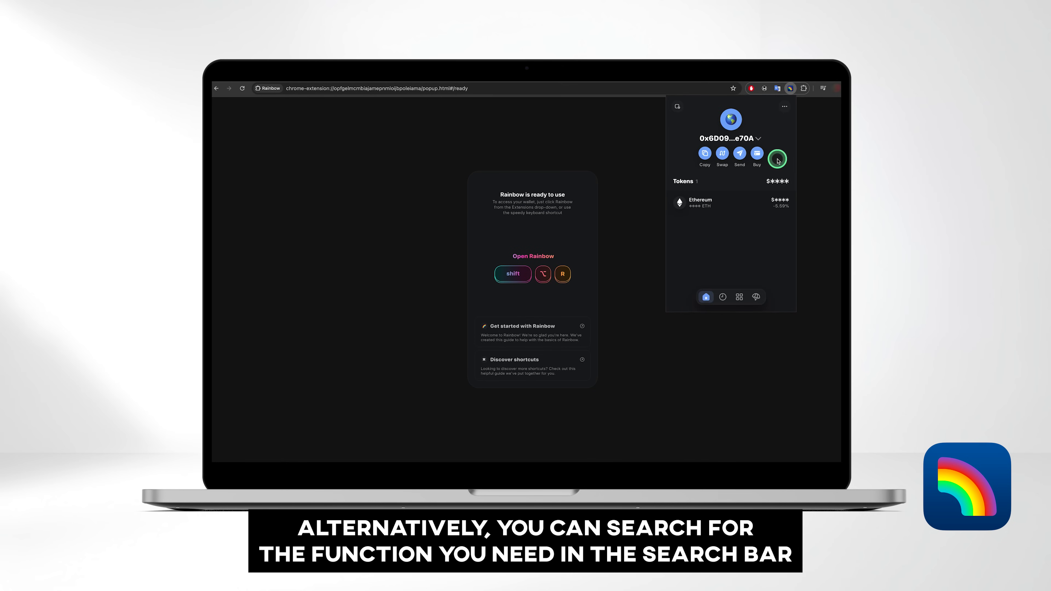
{"action": "left_click", "coordinate": [785, 106]}
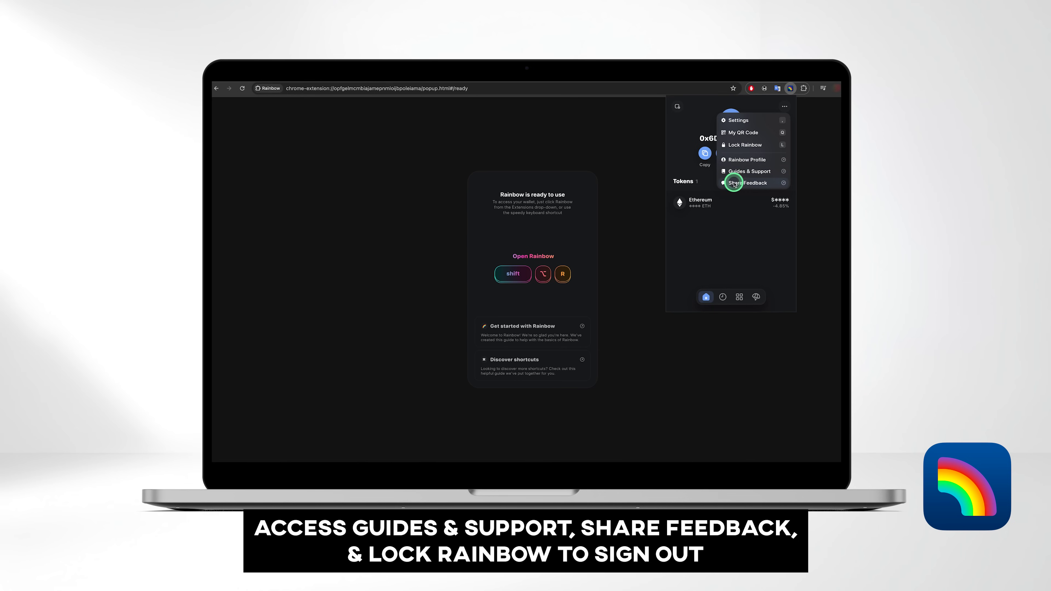
Step: Lock Rainbow from the options menu, then unlock it by pasting the wallet password
{"action": "left_click", "coordinate": [740, 145]}
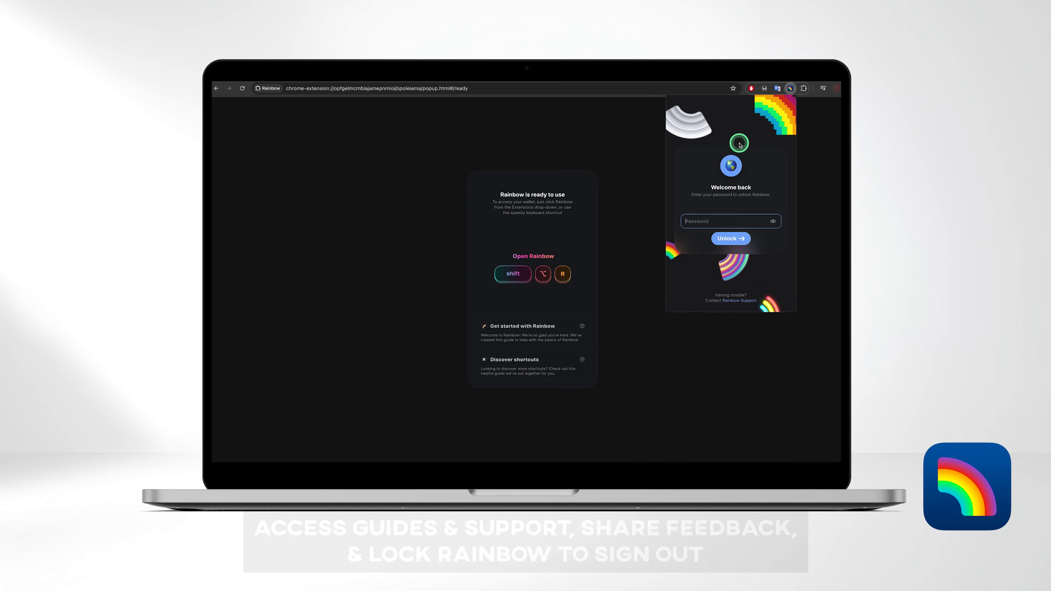
{"action": "key", "text": "super+v"}
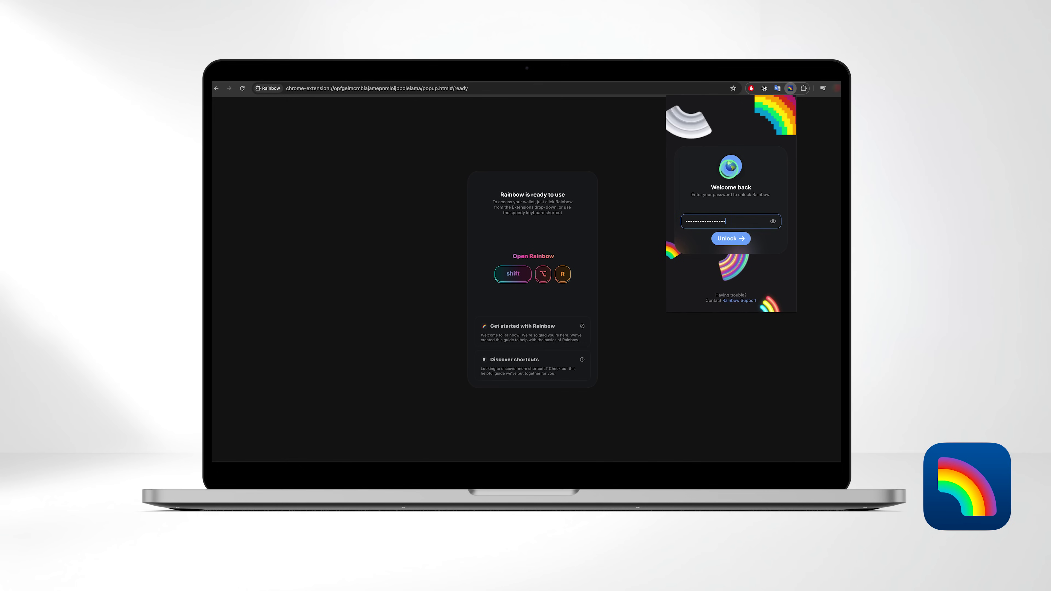
{"action": "left_click", "coordinate": [731, 238]}
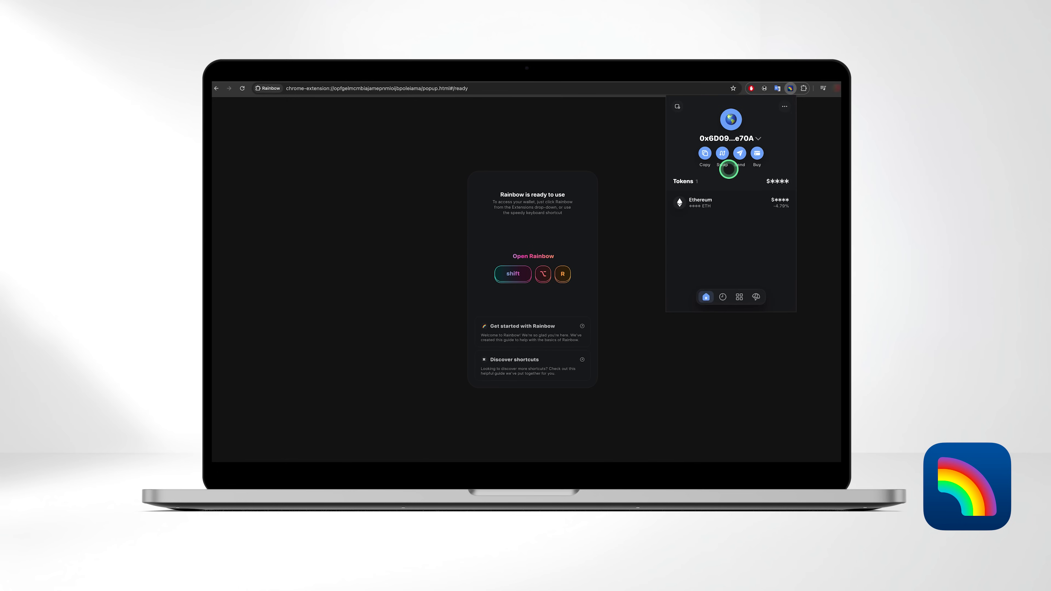